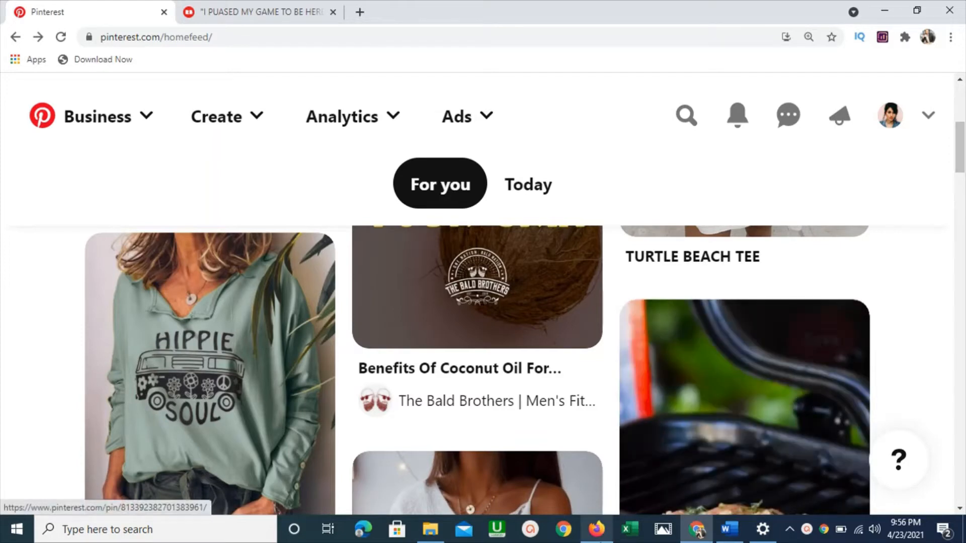
# - Switch to Firefox, enter the Teespring dashboard and view the FRESH T-SHIRTS store
pyautogui.click(597, 528)
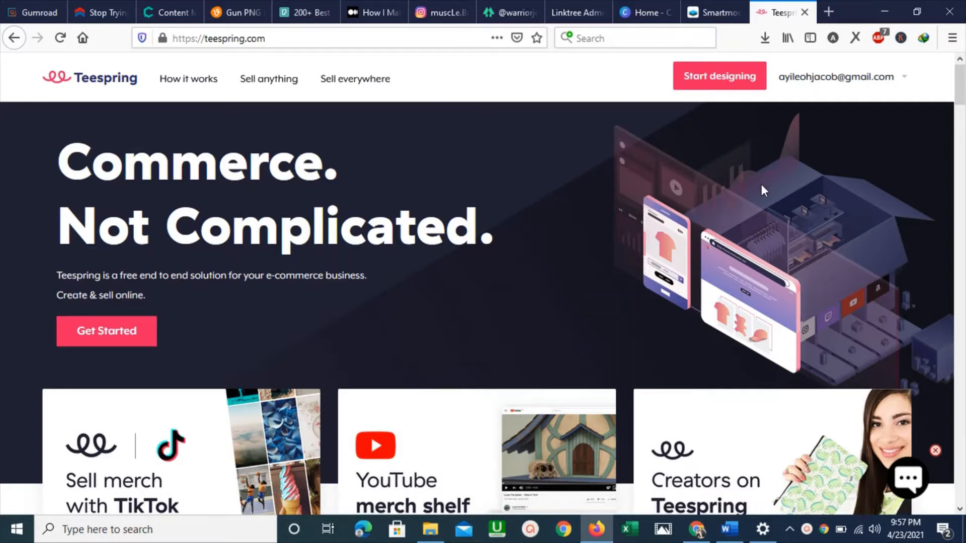
pyautogui.moveTo(959, 96)
pyautogui.mouseDown()
pyautogui.moveTo(959, 120)
pyautogui.moveTo(961, 96)
pyautogui.mouseUp()
pyautogui.click(704, 84)
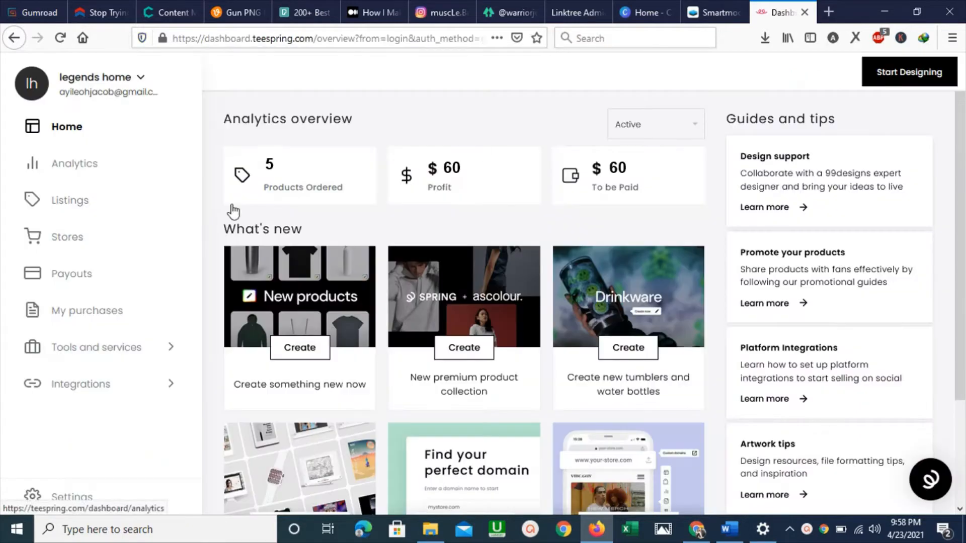
pyautogui.click(83, 242)
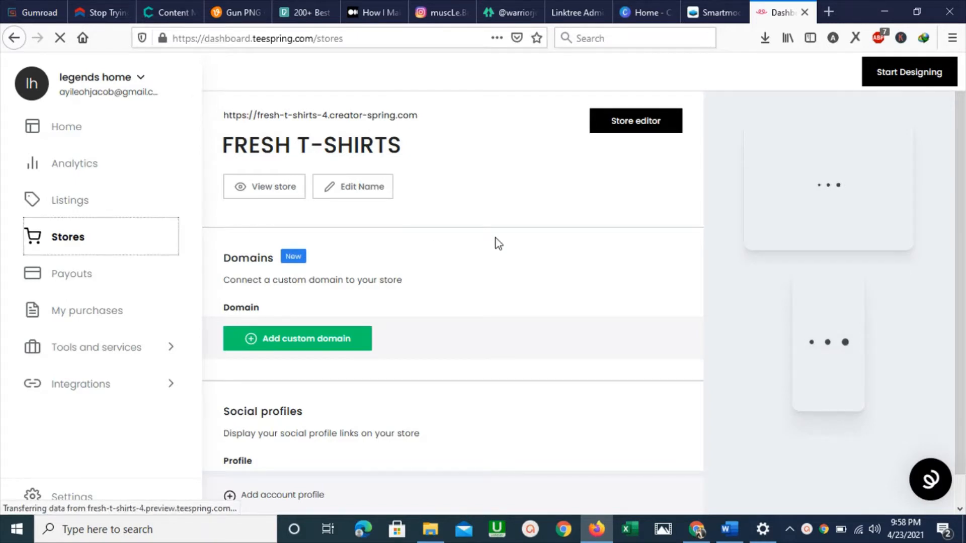
pyautogui.click(294, 192)
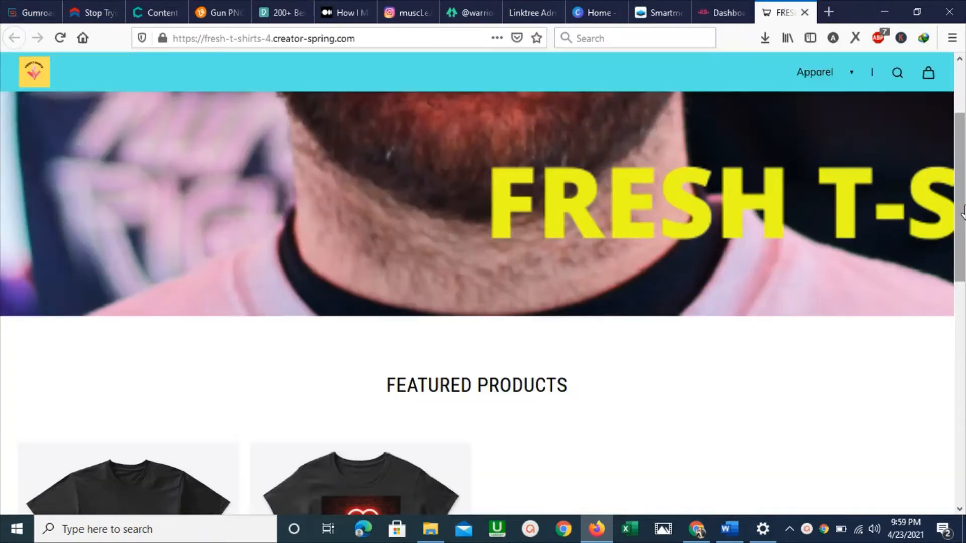
# - Open the "I PAUSED MY GAME TO BE HERE ESSENTIAL" tee listing and copy its image showing the printed slogan
pyautogui.moveTo(962, 211); pyautogui.dragTo(959, 304)
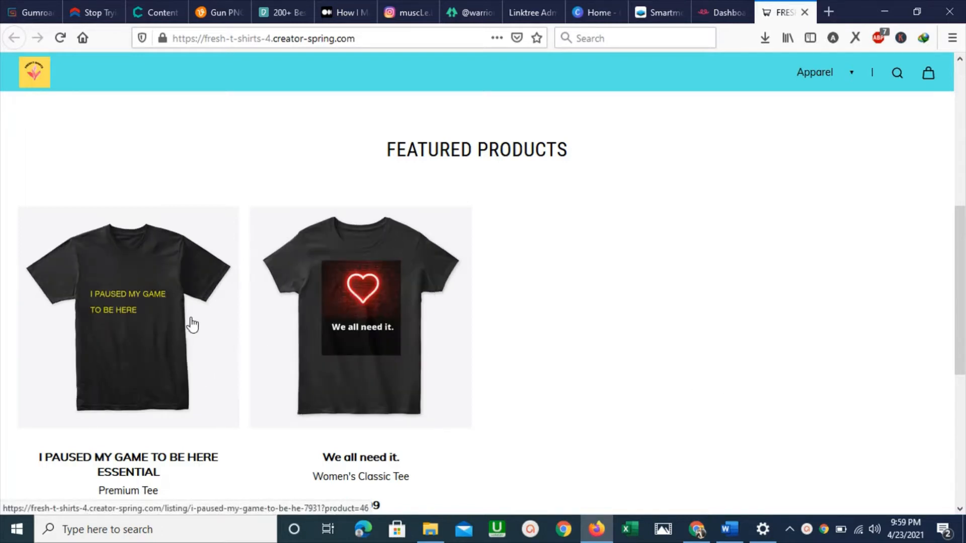
pyautogui.click(167, 315)
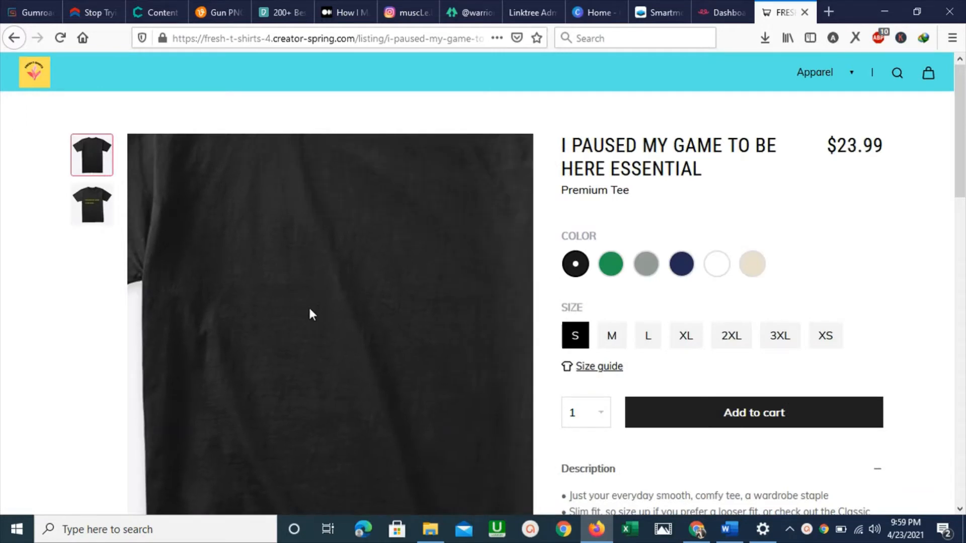
pyautogui.click(92, 213)
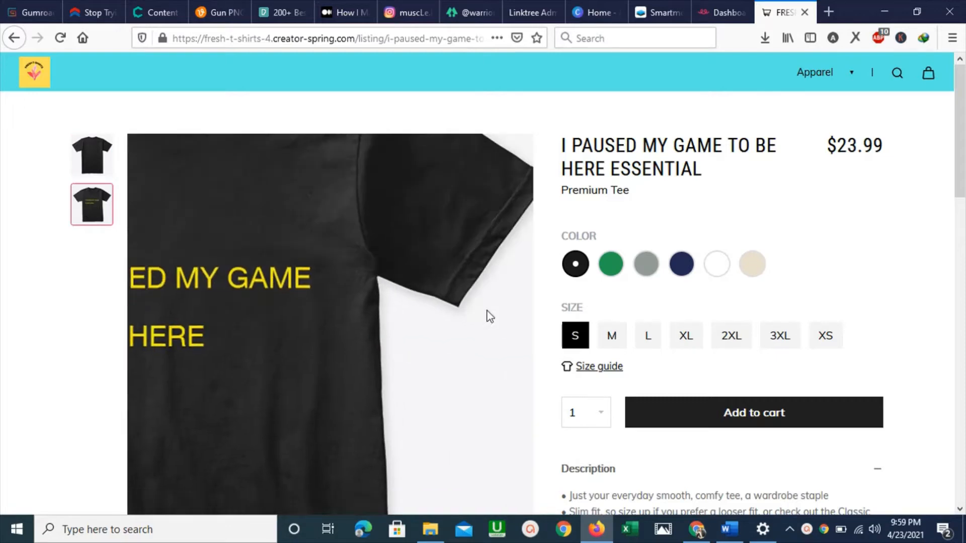
pyautogui.rightClick(318, 275)
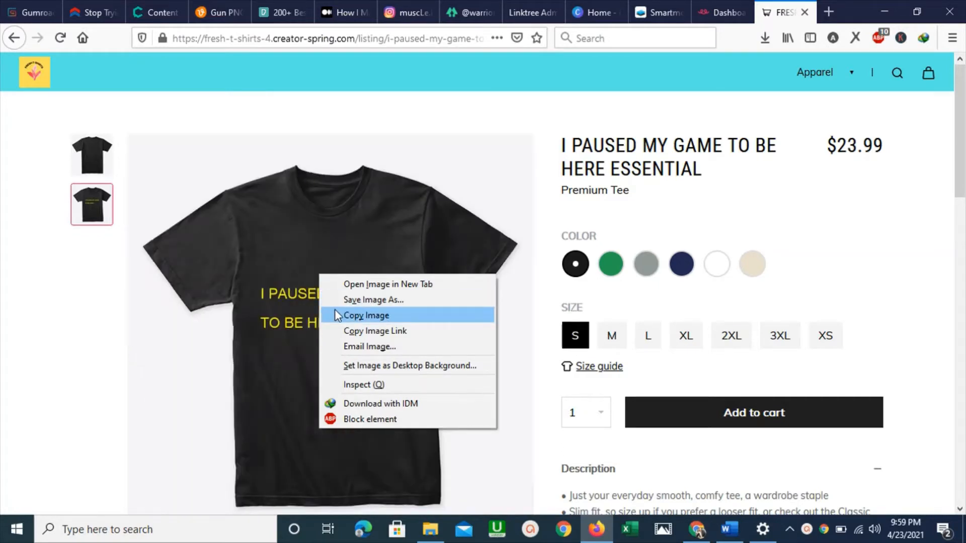
pyautogui.click(336, 315)
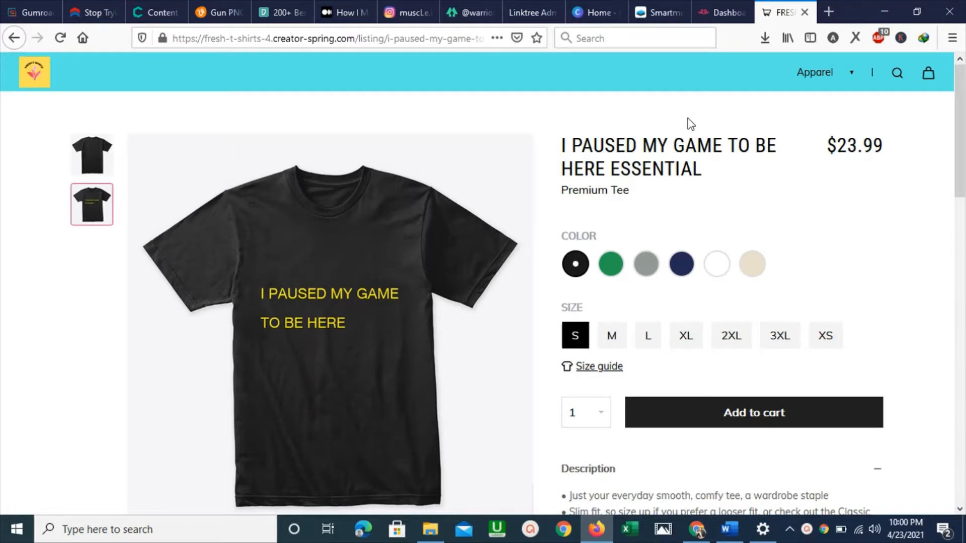
# - Create a blank 1000 × 1500 px Pinterest Video Pin design in Canva
pyautogui.click(605, 12)
pyautogui.moveTo(316, 104)
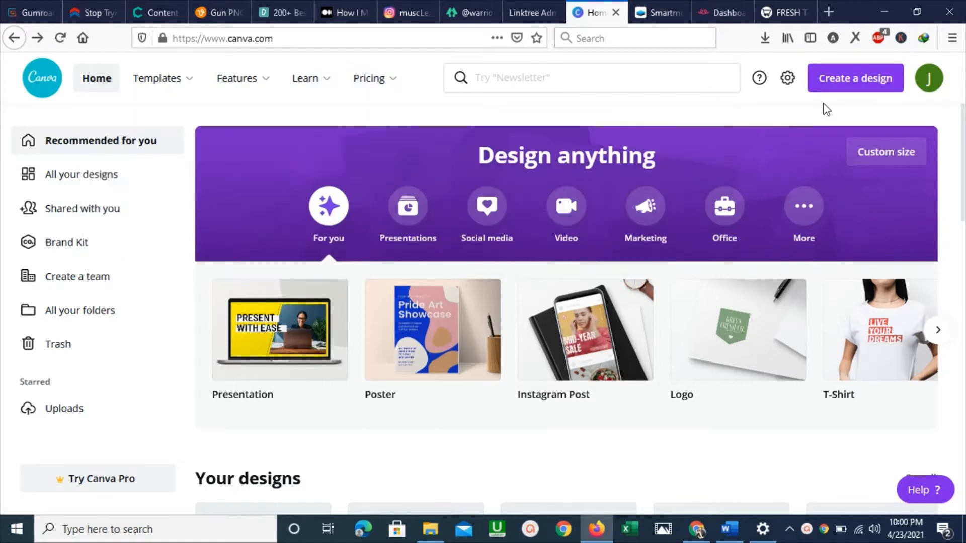
pyautogui.click(577, 210)
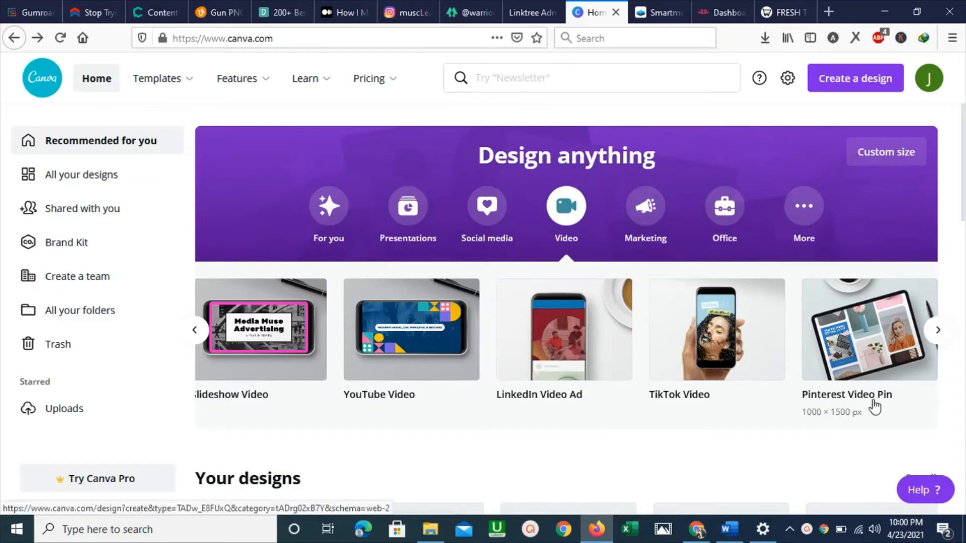
pyautogui.click(857, 351)
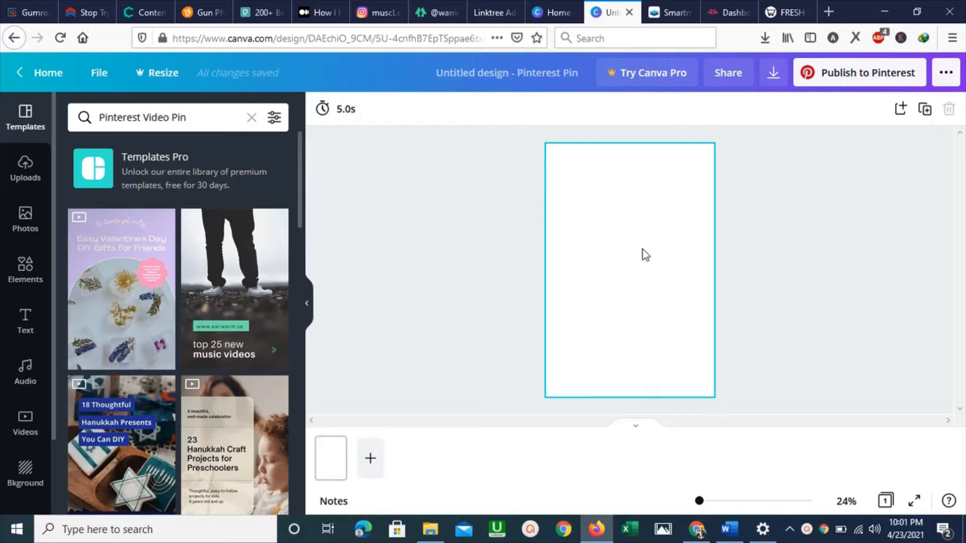
# - Paste the copied T-shirt image onto the blank page, and enlarge and reposition it to fill most of the page
pyautogui.click(626, 213)
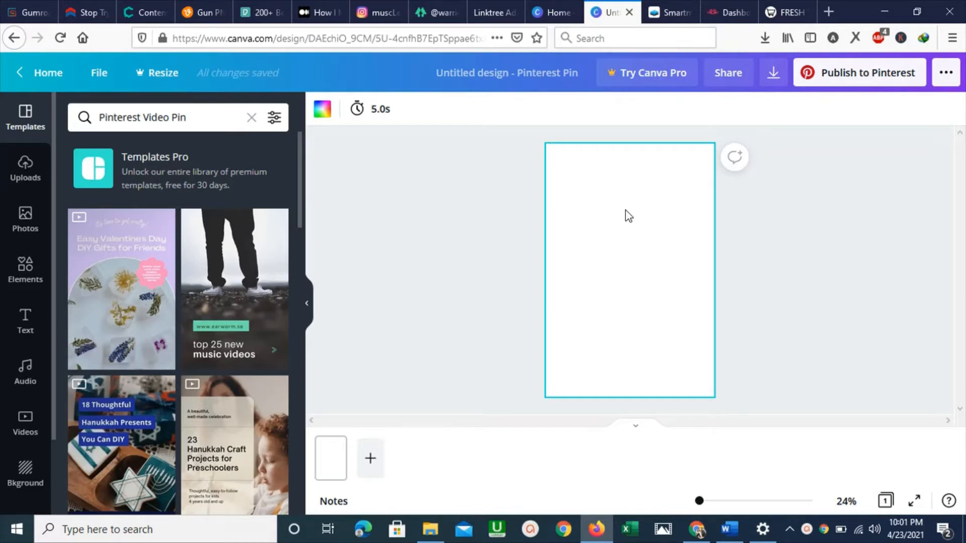
pyautogui.hotkey('ctrl', 'v')
pyautogui.moveTo(641, 241); pyautogui.dragTo(605, 171)
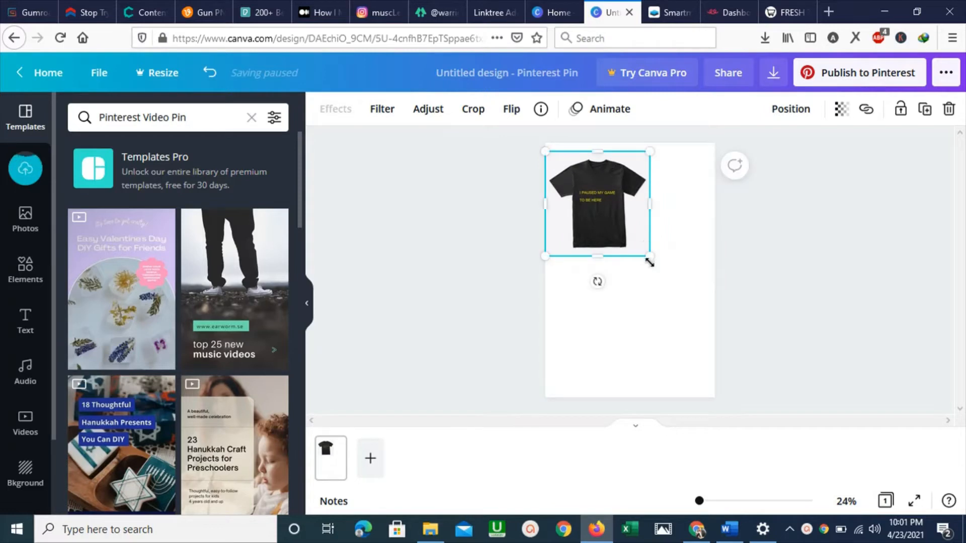
pyautogui.moveTo(650, 258); pyautogui.dragTo(720, 318)
pyautogui.moveTo(667, 284); pyautogui.dragTo(671, 292)
pyautogui.moveTo(640, 328); pyautogui.dragTo(640, 375)
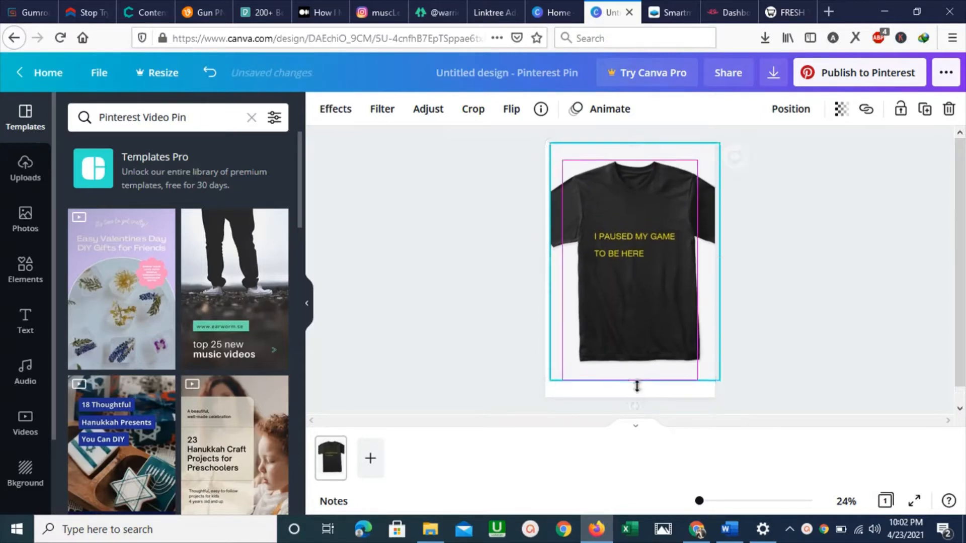
pyautogui.click(800, 274)
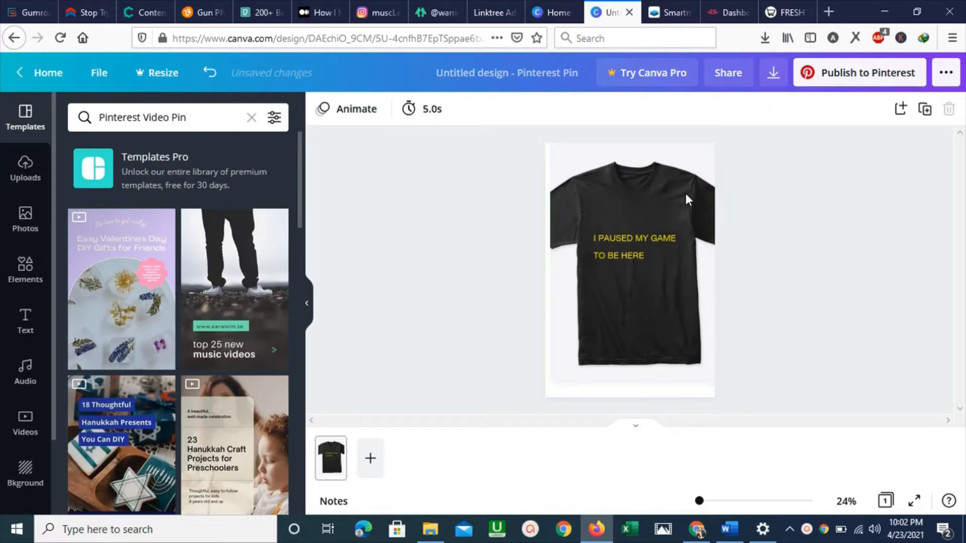
# - Set the T-shirt page's timing to 2.0 s and add a second blank page
pyautogui.click(417, 109)
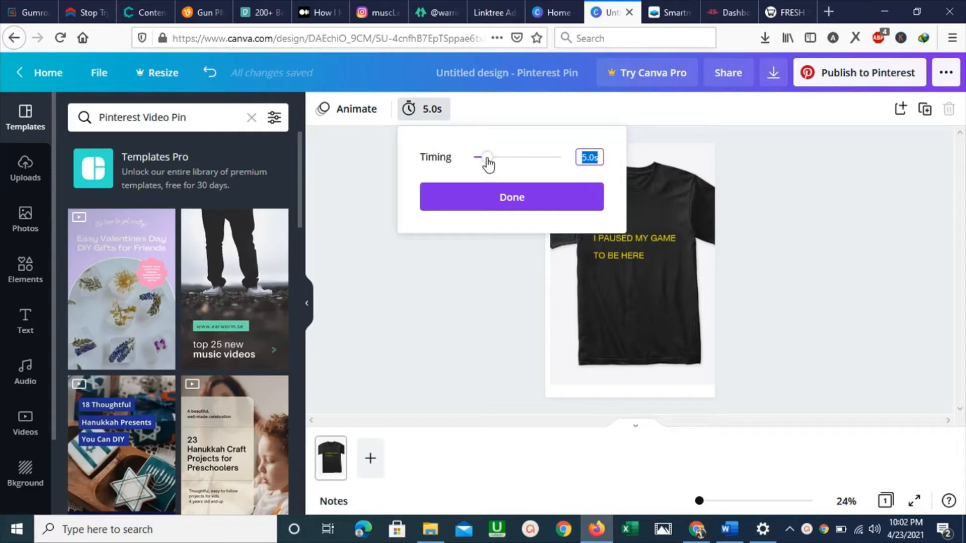
pyautogui.moveTo(488, 164); pyautogui.dragTo(477, 164)
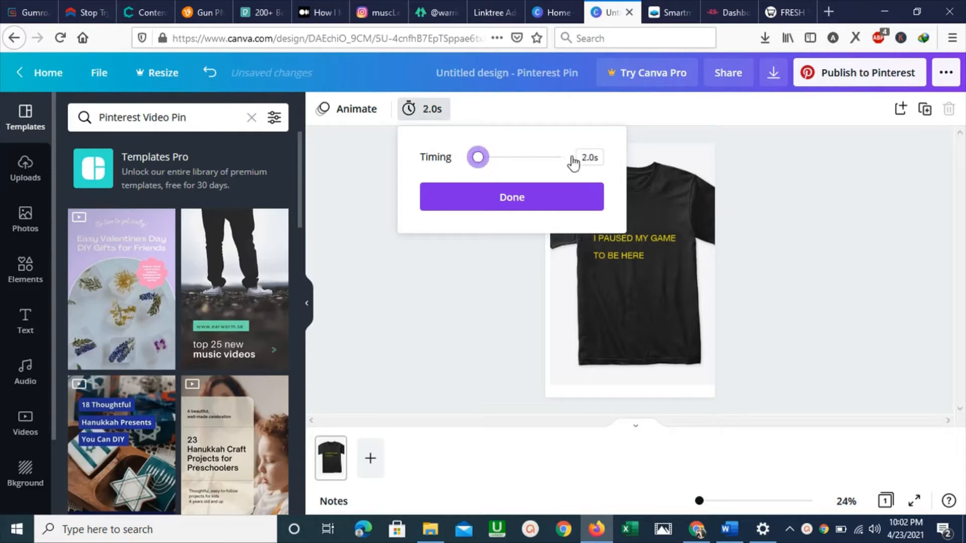
pyautogui.click(514, 199)
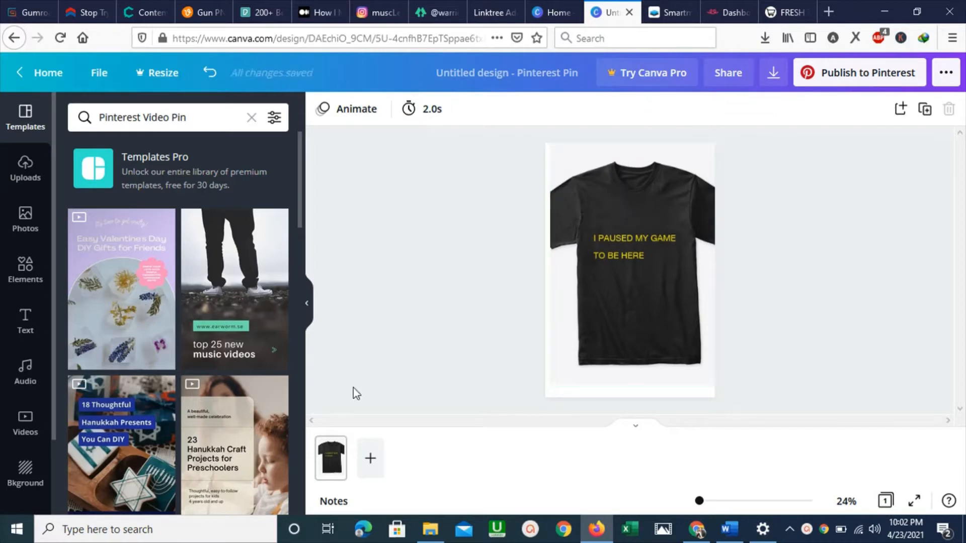
pyautogui.click(372, 463)
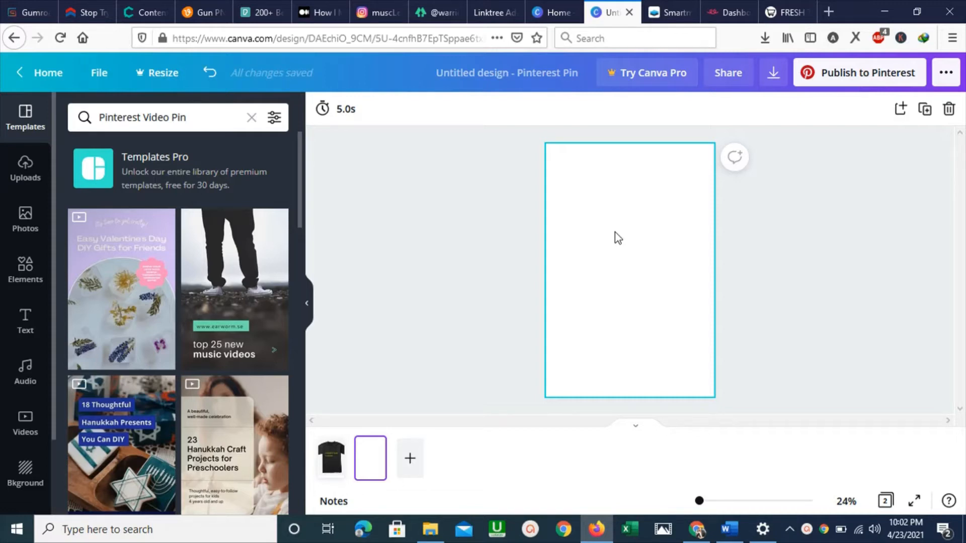
# - Switch to Smartmockups and open its collection of T-shirt apparel mockups
pyautogui.click(668, 7)
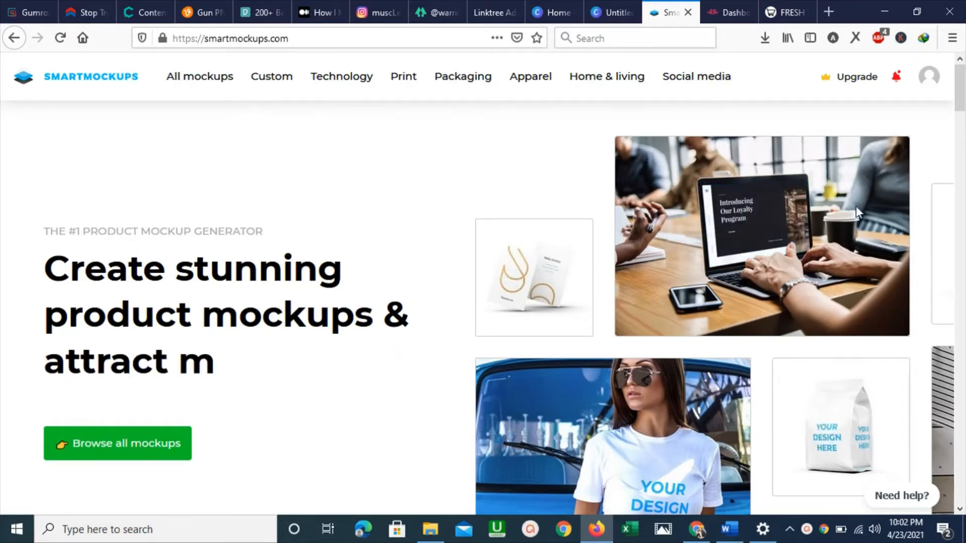
pyautogui.scroll(-4, 961, 118)
pyautogui.scroll(-5, 961, 120)
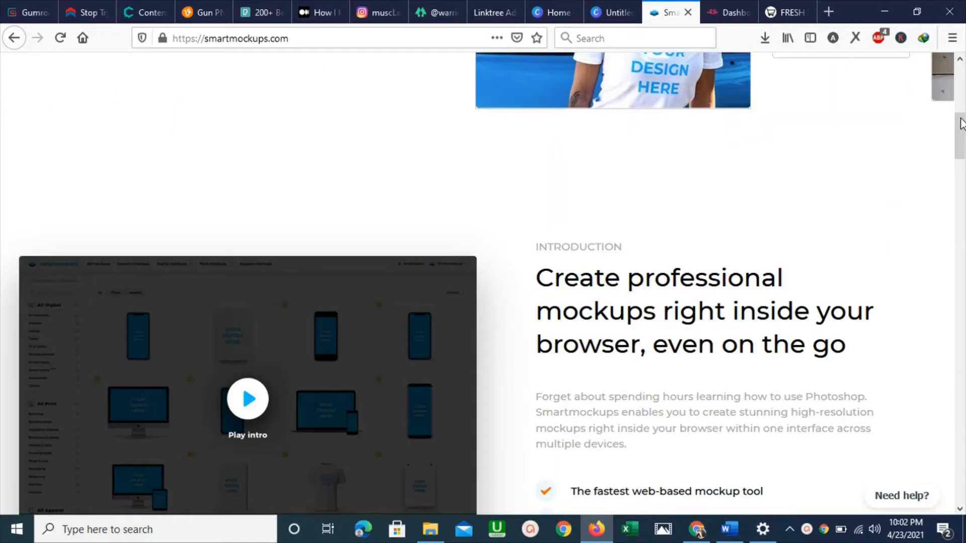
pyautogui.scroll(9, 961, 101)
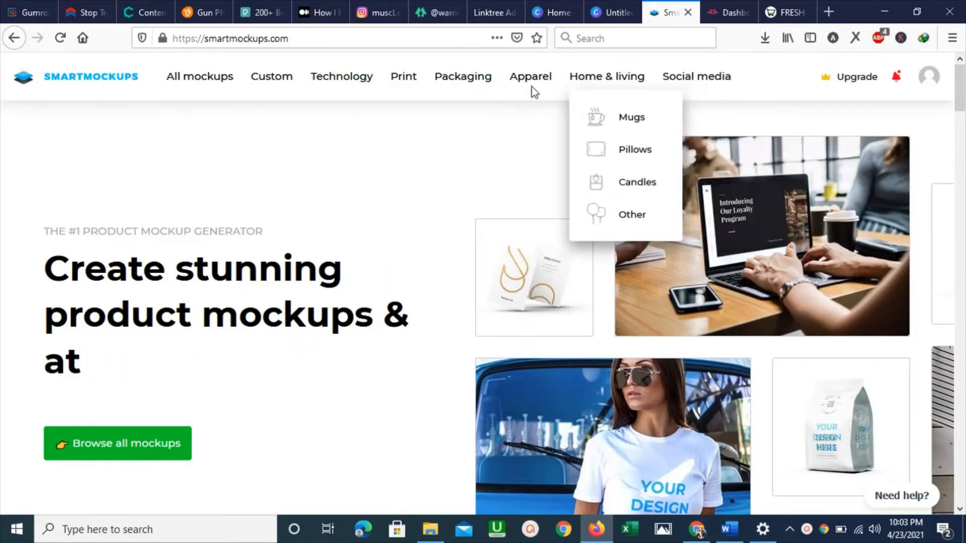
pyautogui.moveTo(526, 82)
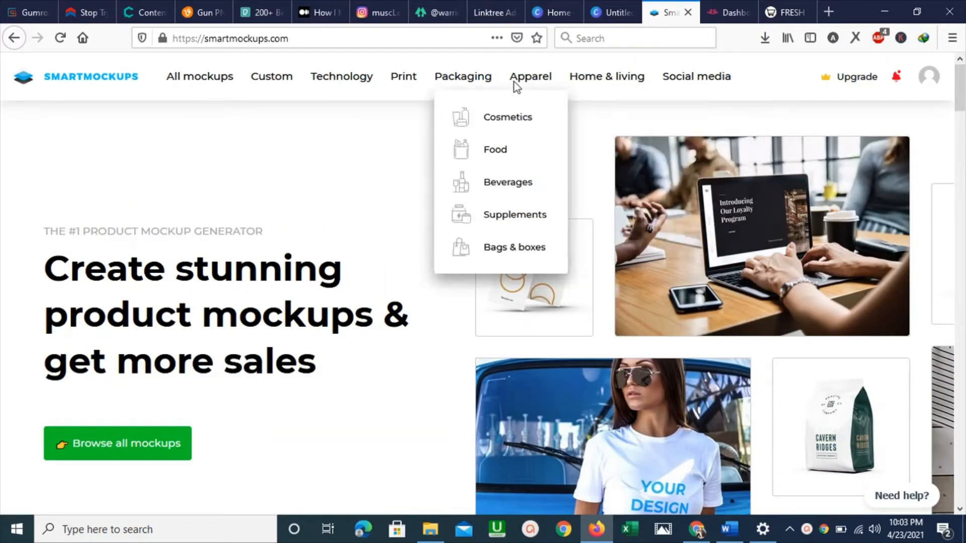
pyautogui.click(559, 117)
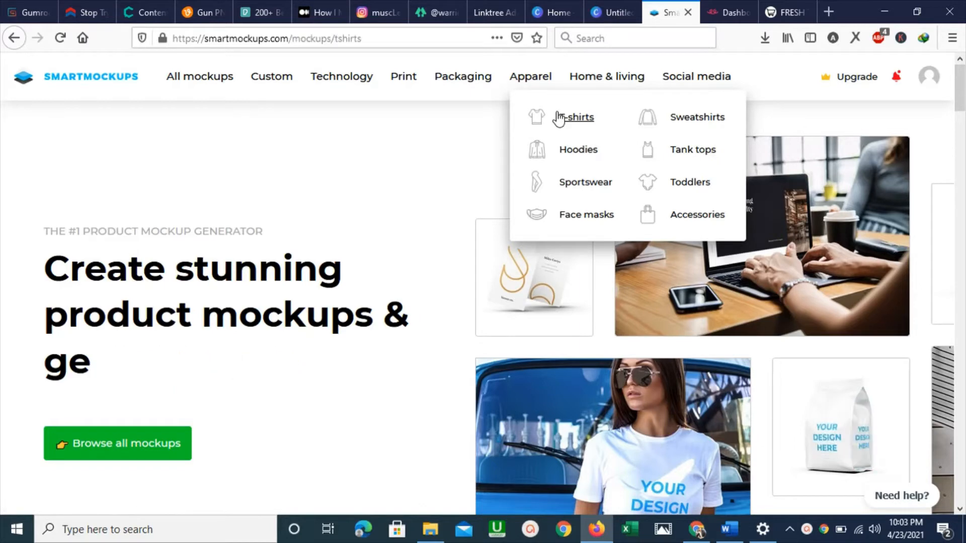
# - Browse the T-shirt mockups and open "Man wearing a T-shirt in the park"
pyautogui.moveTo(957, 120); pyautogui.dragTo(956, 181)
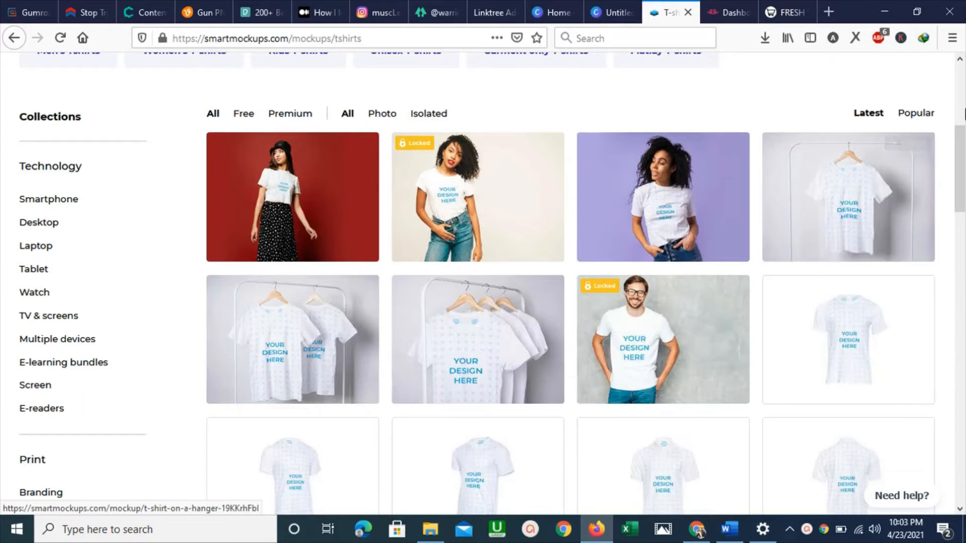
pyautogui.scroll(-1, 963, 149)
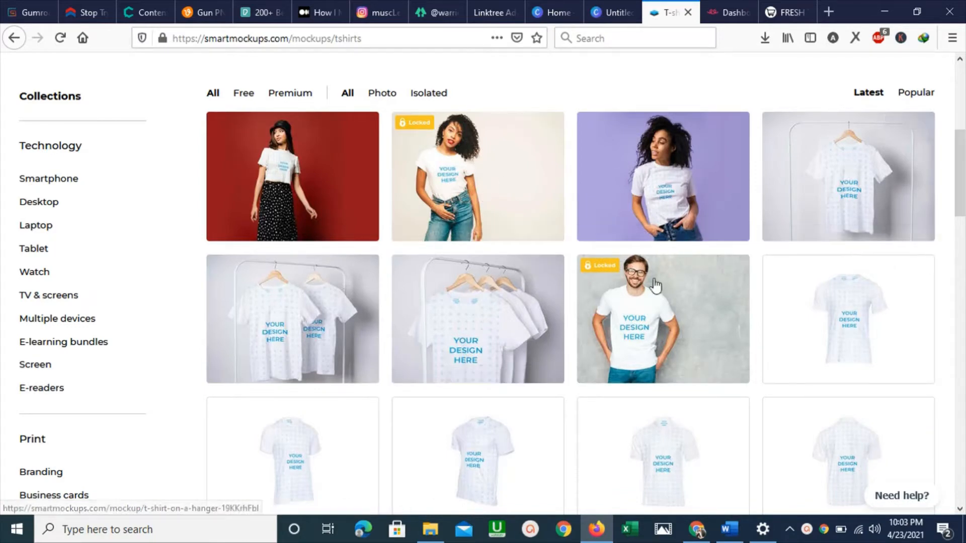
pyautogui.moveTo(962, 199); pyautogui.dragTo(955, 267)
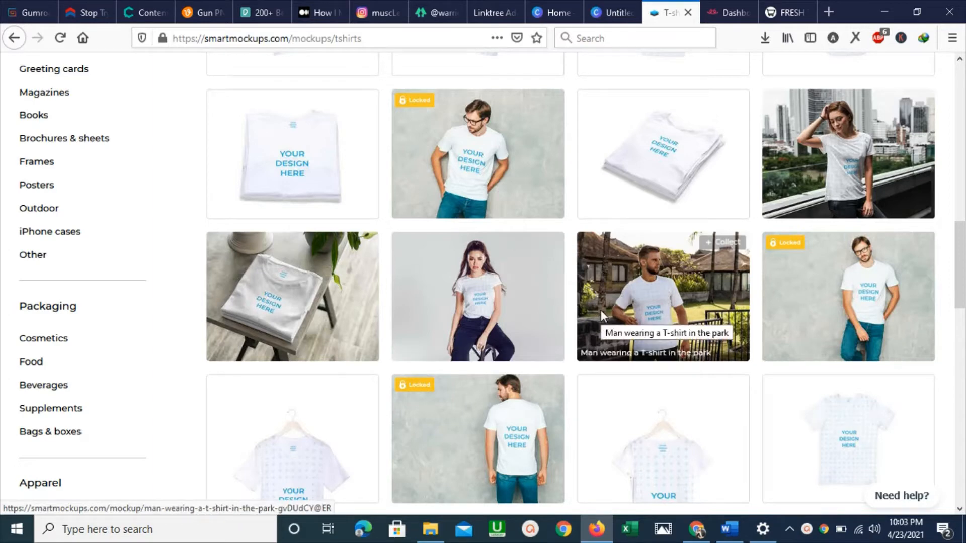
pyautogui.click(655, 296)
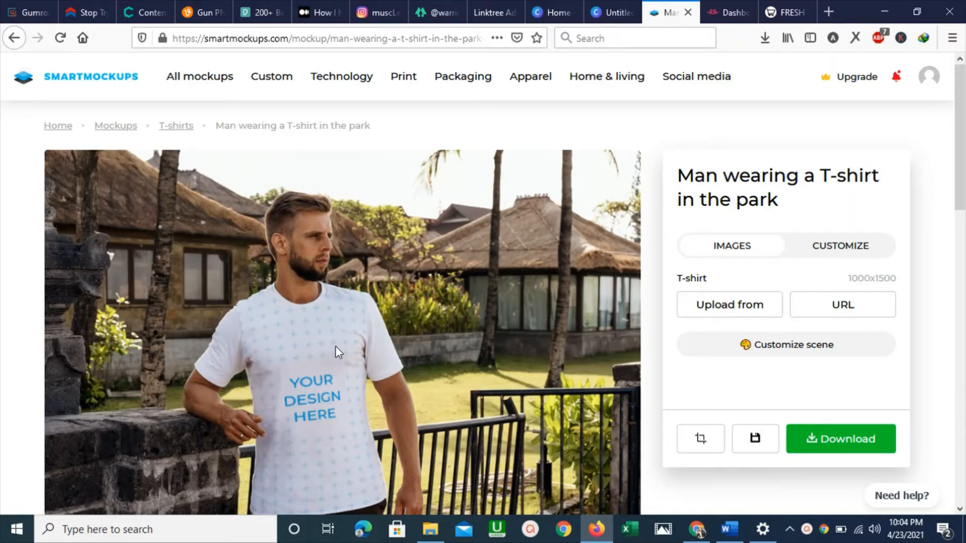
# - Return to Canva's home page, search the design types for "t sh" and create a blank T-Shirt design
pyautogui.click(562, 2)
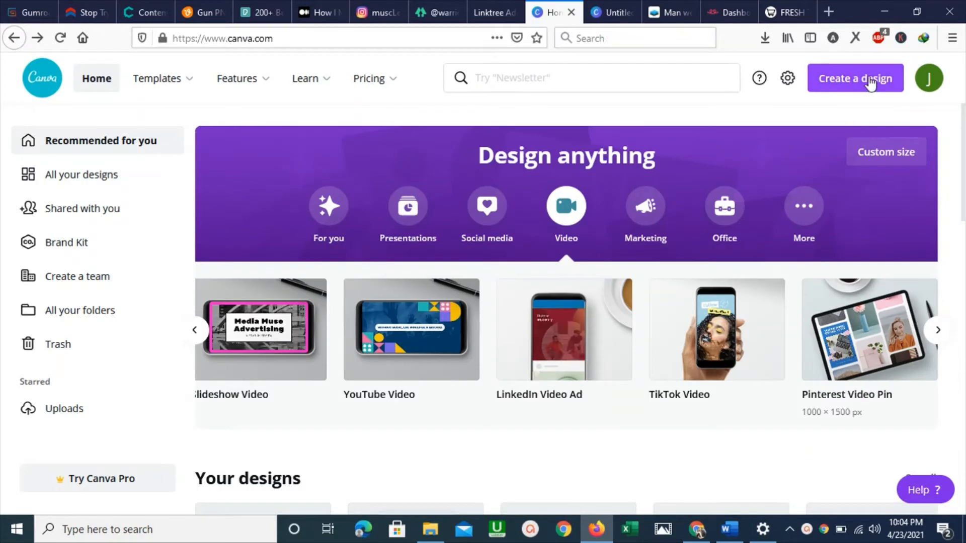
pyautogui.click(846, 87)
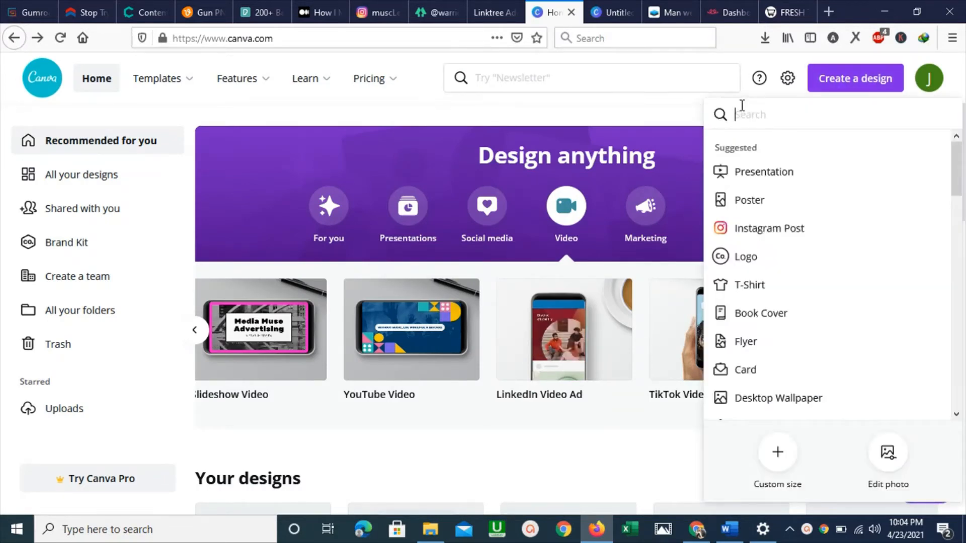
pyautogui.write('t sh')
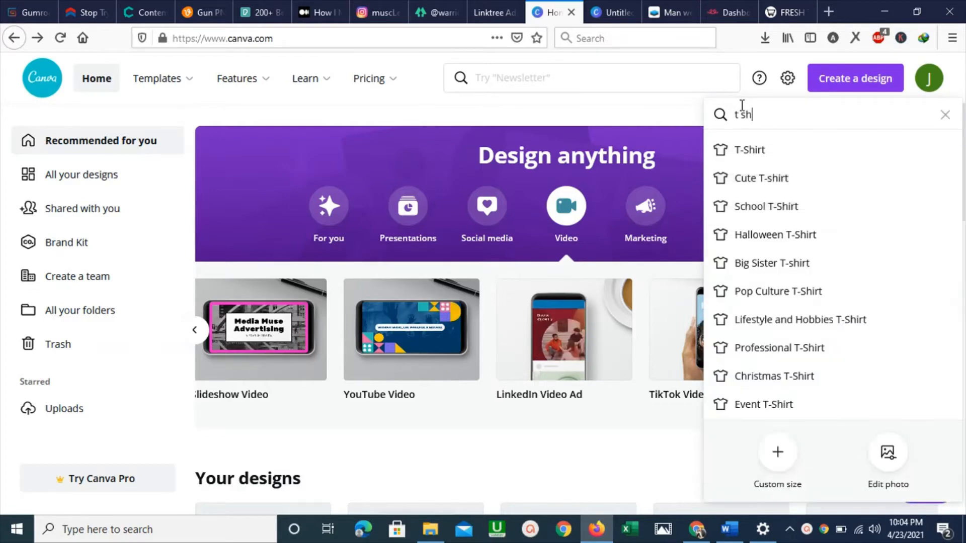
pyautogui.click(746, 156)
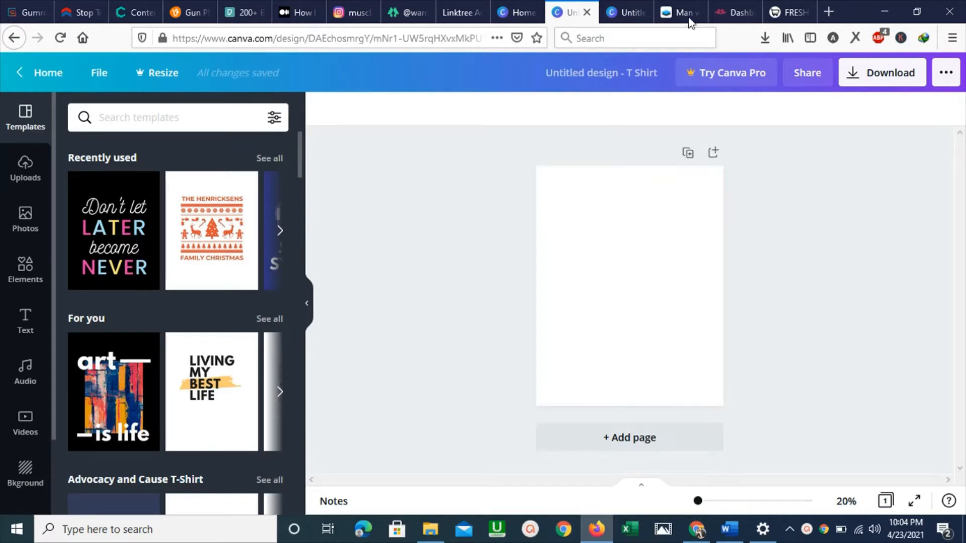
# - Check the slogan on the T-shirt listing and add a heading to the Pinterest design's blank second page, widening its box to about 841
pyautogui.click(789, 13)
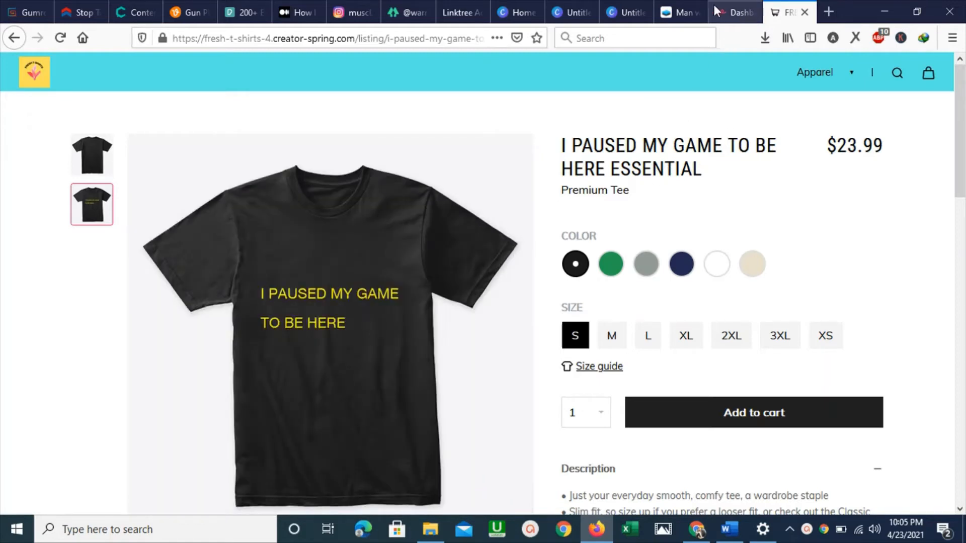
pyautogui.click(631, 7)
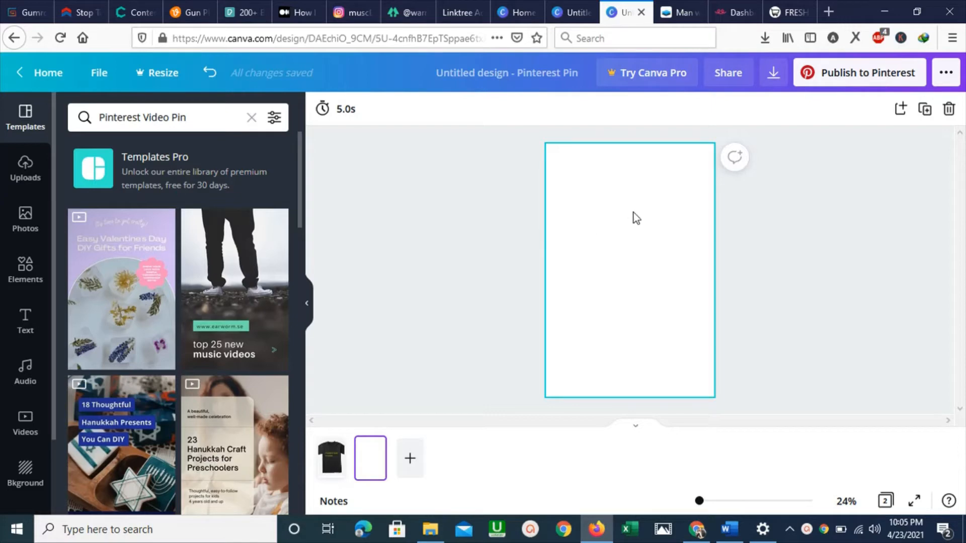
pyautogui.click(25, 319)
pyautogui.click(249, 200)
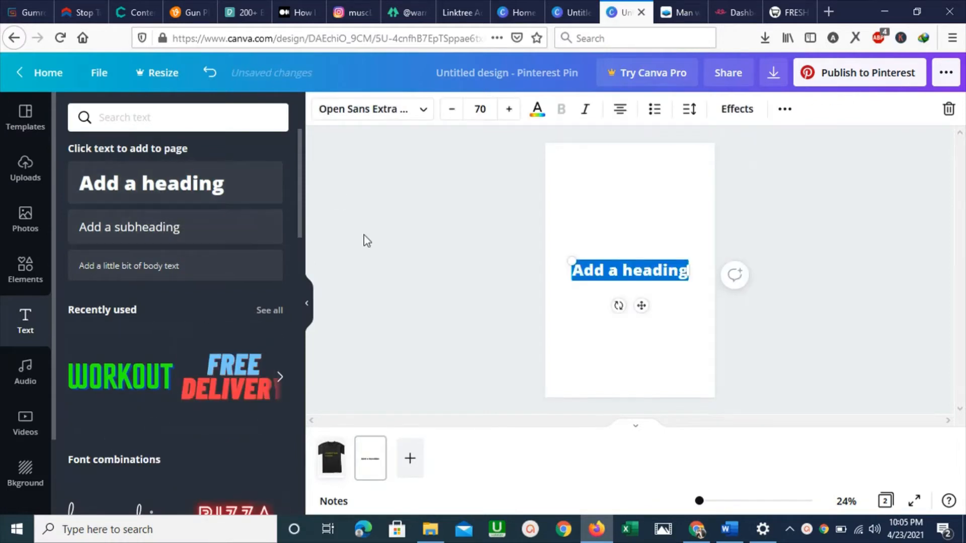
pyautogui.click(692, 270)
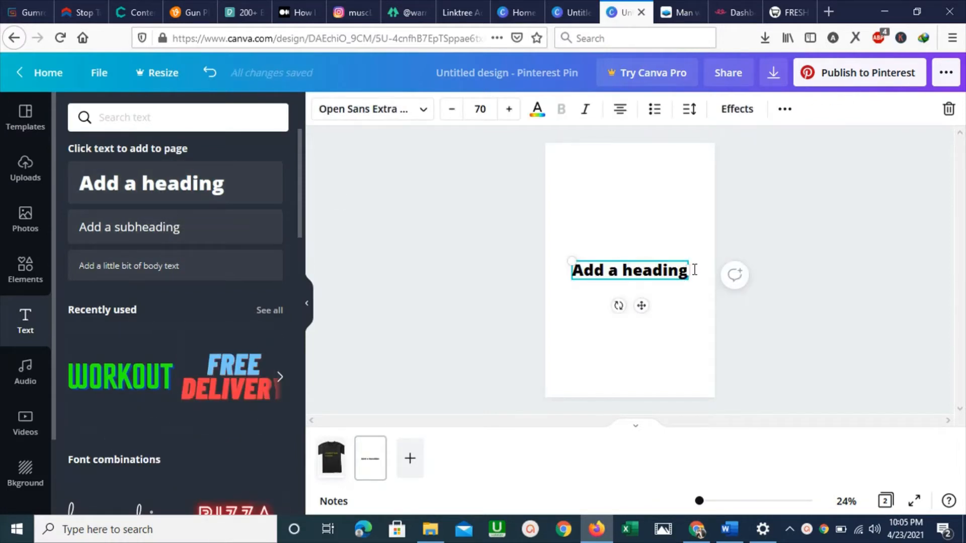
pyautogui.moveTo(689, 271); pyautogui.dragTo(714, 270)
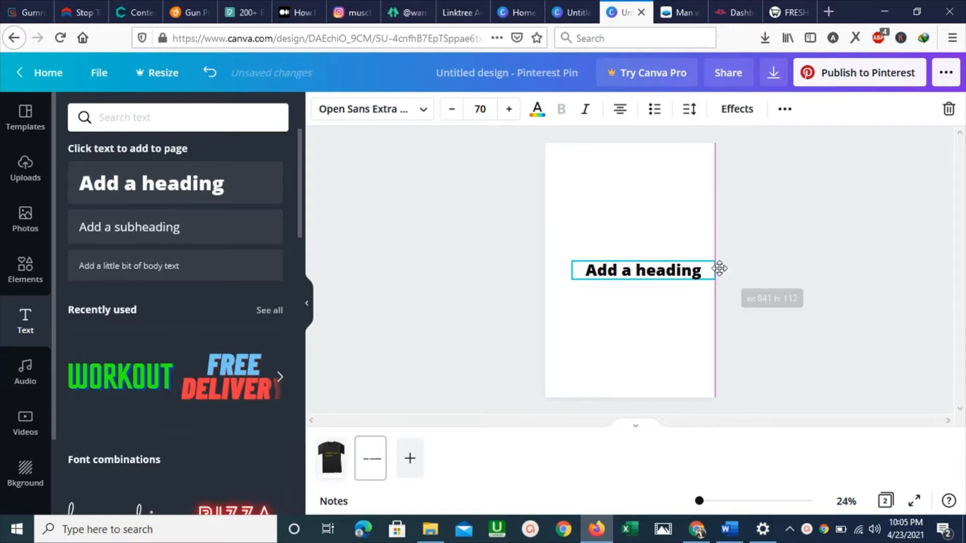
# - Replace the heading's placeholder text with "I PAUSED MY GAME TO BE HERE" and move it higher on the page
pyautogui.press('BackSpace')
pyautogui.press('BackSpace')
pyautogui.press('BackSpace')
pyautogui.press('BackSpace')
pyautogui.press('BackSpace')
pyautogui.press('BackSpace')
pyautogui.press('BackSpace')
pyautogui.press('BackSpace')
pyautogui.press('BackSpace')
pyautogui.press('BackSpace')
pyautogui.press('BackSpace')
pyautogui.press('BackSpace')
pyautogui.press('BackSpace')
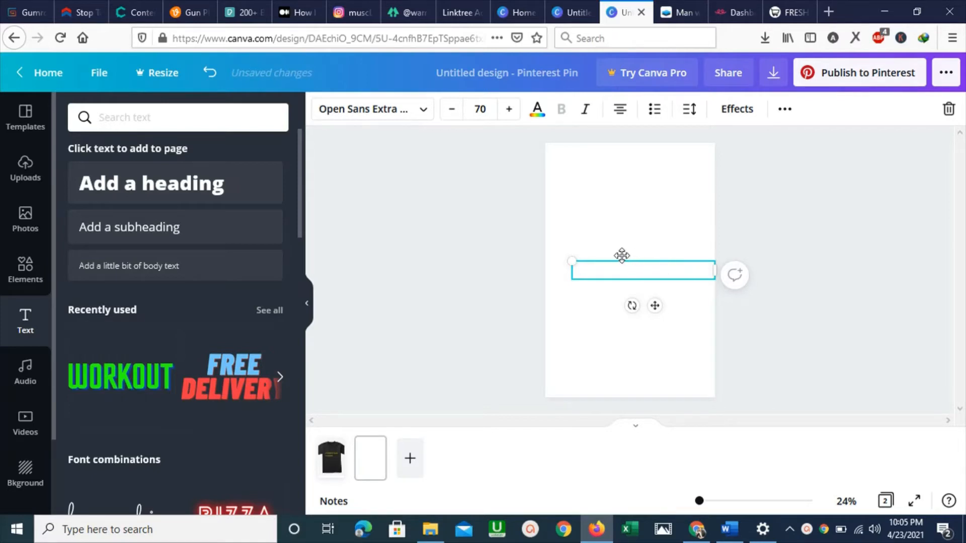
pyautogui.moveTo(621, 256); pyautogui.dragTo(617, 208)
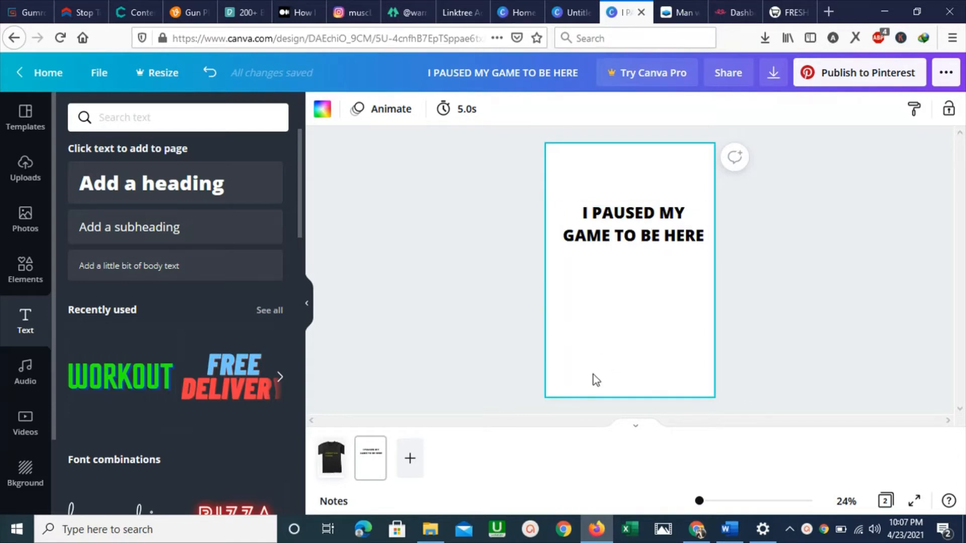
# - Make the second page's background black and recolour the slogan yellow, #E9ED22
pyautogui.click(23, 475)
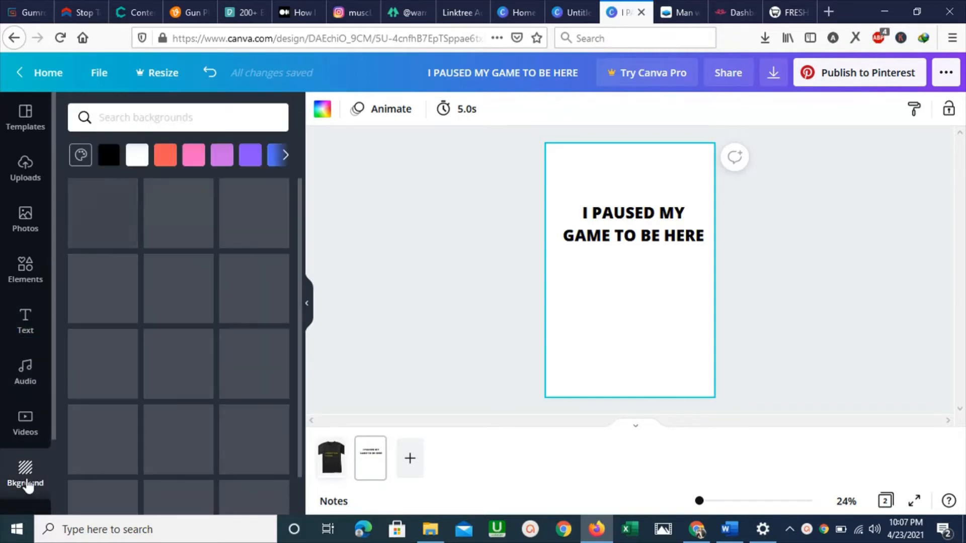
pyautogui.click(108, 154)
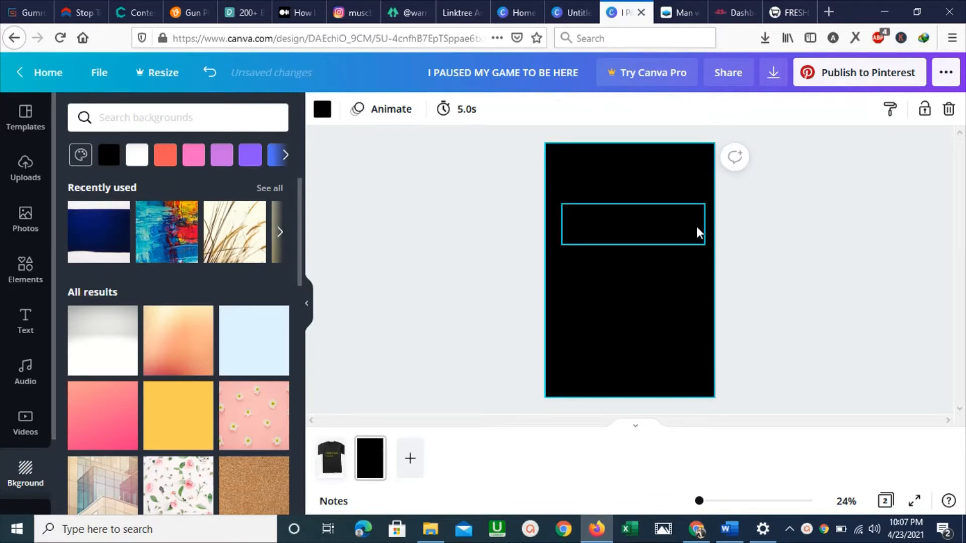
pyautogui.click(696, 233)
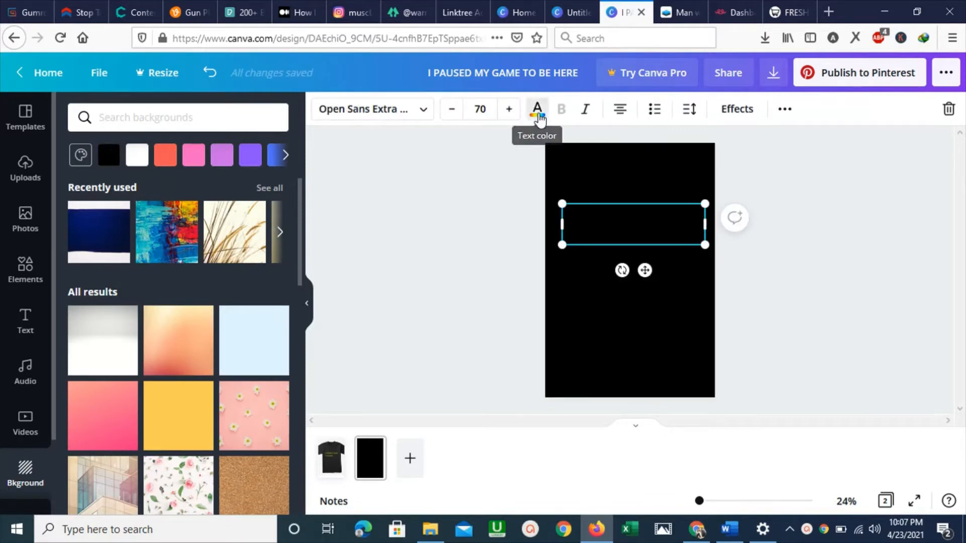
pyautogui.click(538, 112)
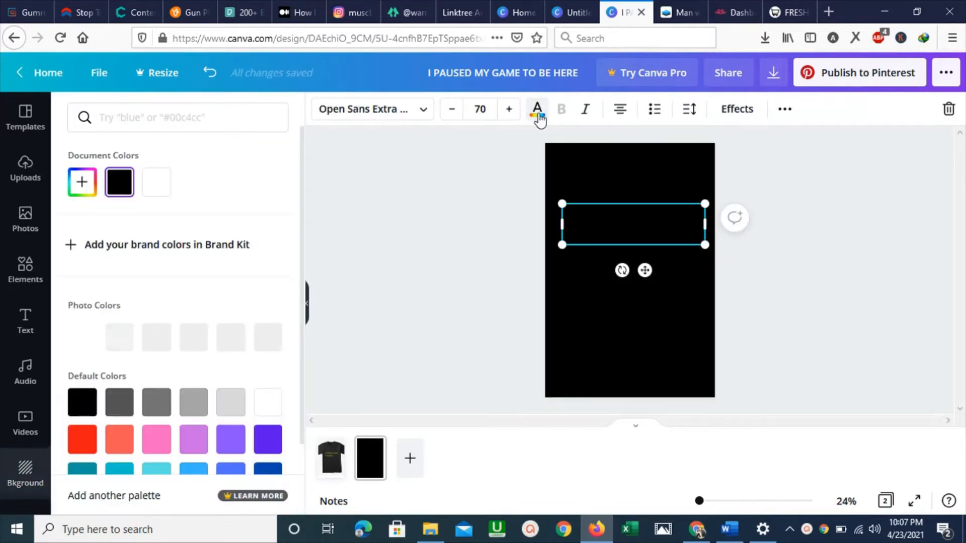
pyautogui.click(83, 194)
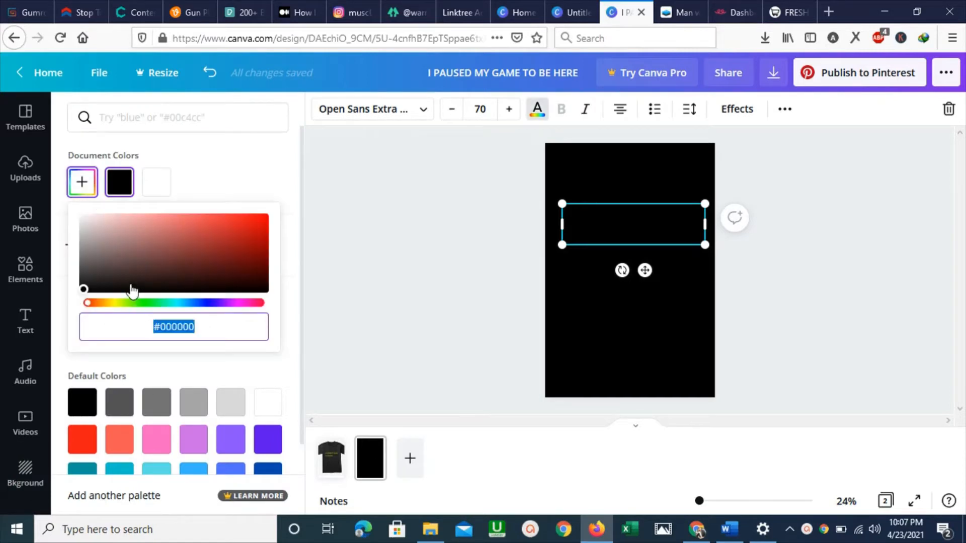
pyautogui.click(118, 303)
pyautogui.click(207, 248)
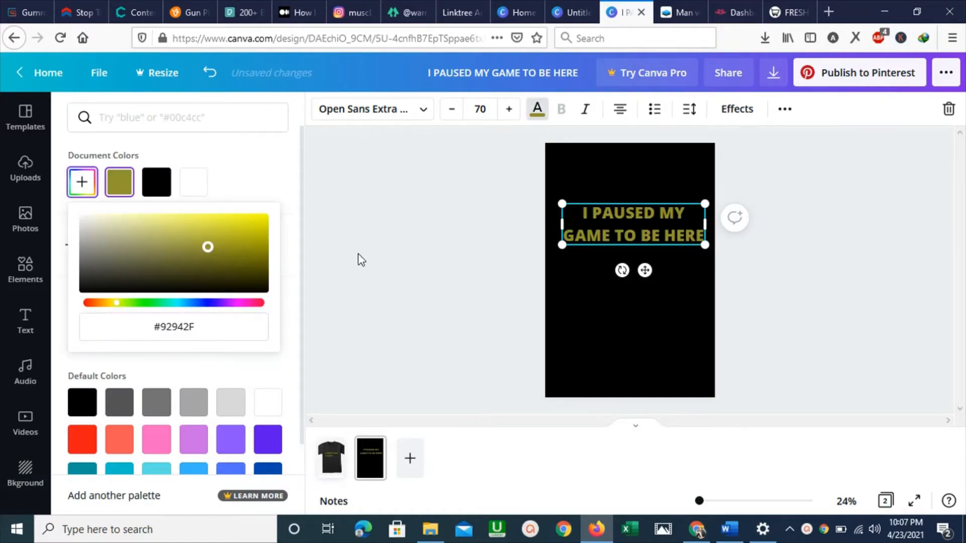
pyautogui.click(259, 224)
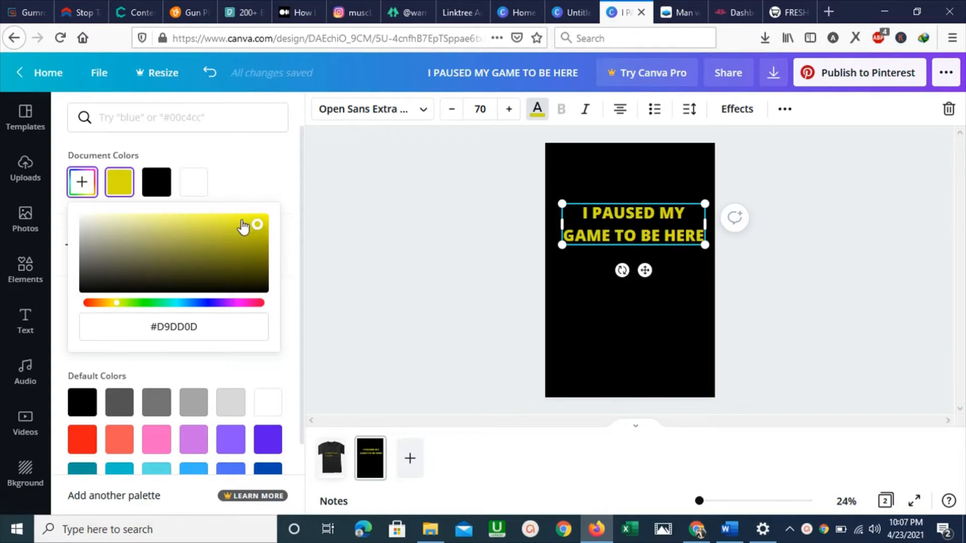
pyautogui.click(240, 220)
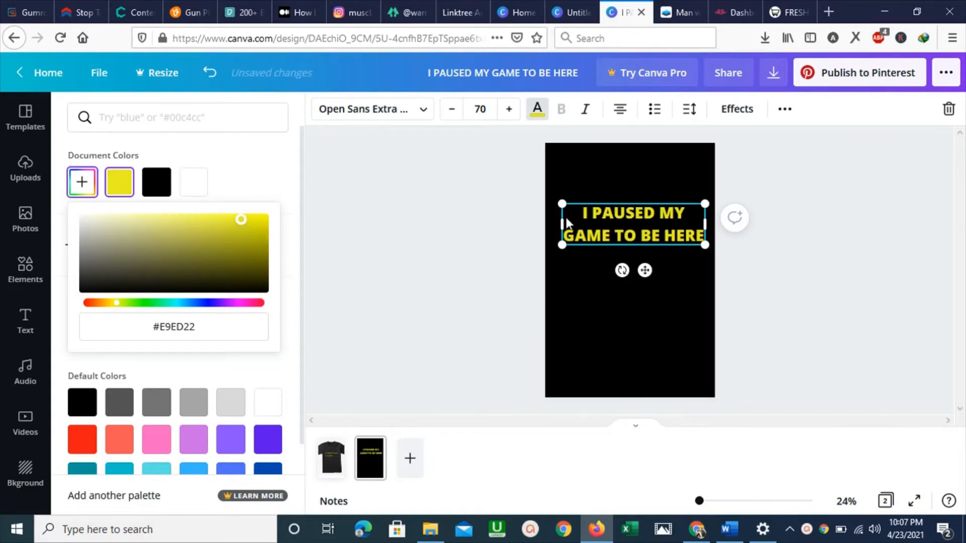
# - Wrap the slogan onto three lines, enlarge it to font size 79.5 and centre it horizontally slightly above the page's middle
pyautogui.moveTo(559, 221)
pyautogui.mouseDown()
pyautogui.moveTo(591, 219)
pyautogui.moveTo(571, 235)
pyautogui.mouseUp()
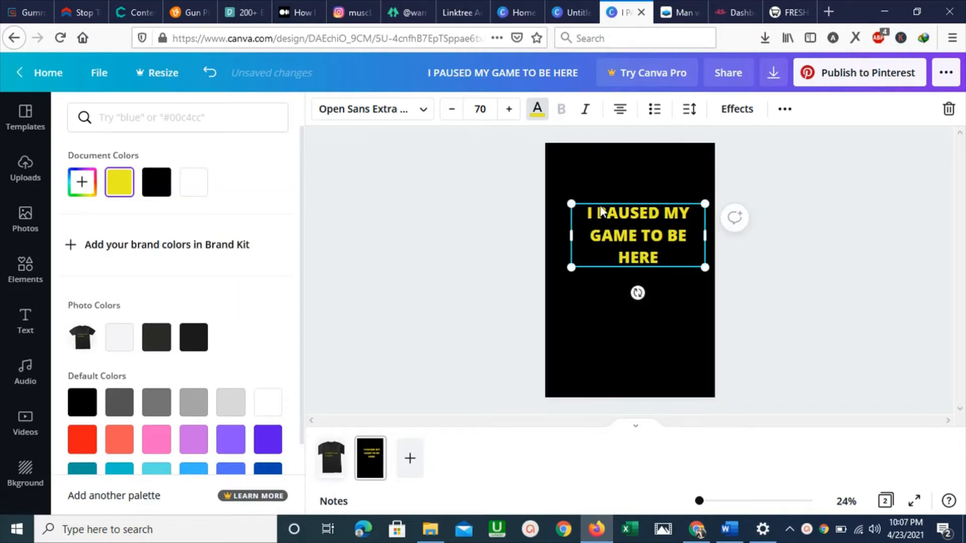
pyautogui.moveTo(571, 203); pyautogui.dragTo(553, 195)
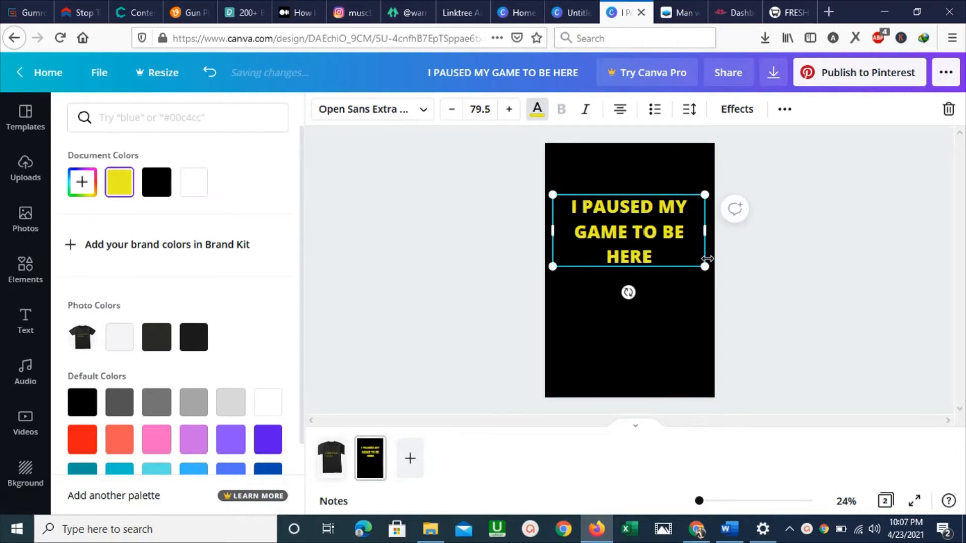
pyautogui.moveTo(707, 259); pyautogui.dragTo(702, 284)
pyautogui.click(649, 322)
pyautogui.click(609, 258)
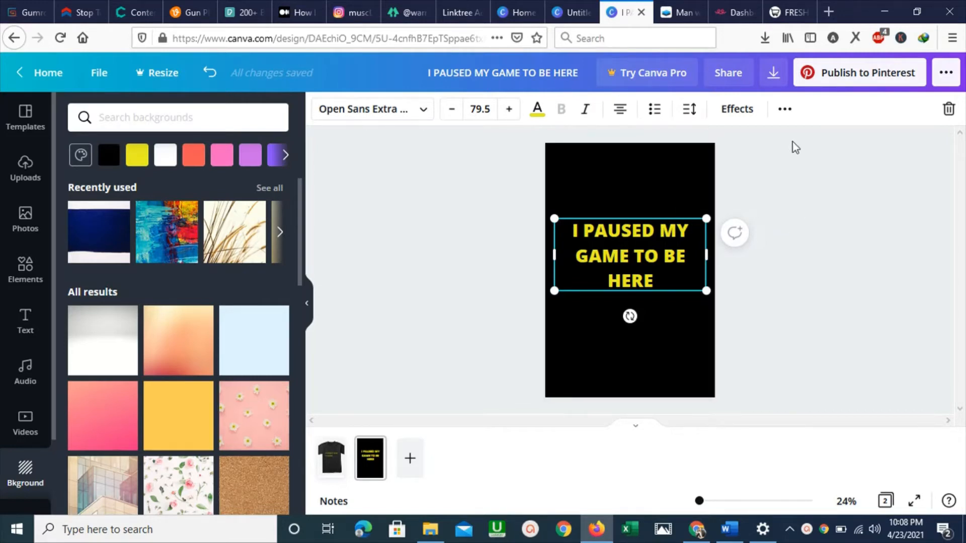
# - Download the slogan design from Canva
pyautogui.click(946, 72)
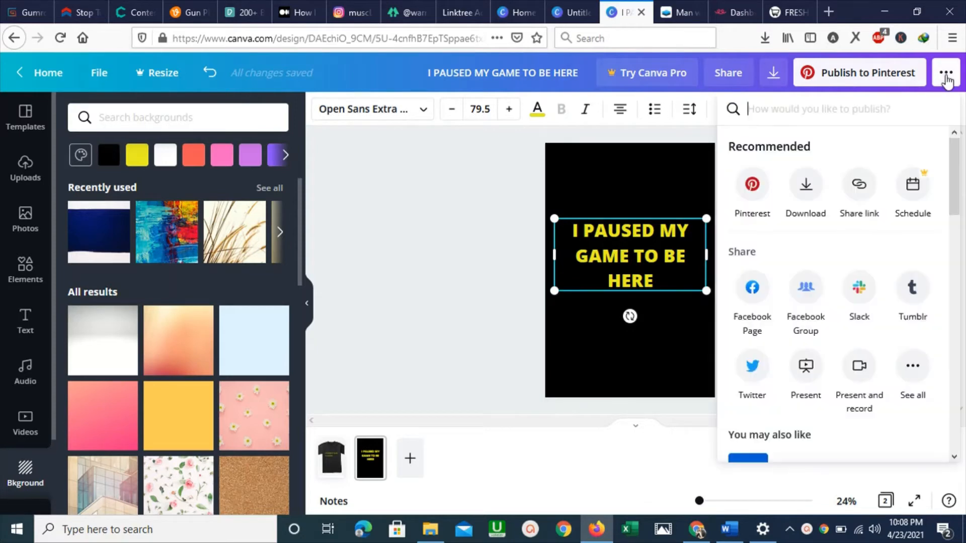
pyautogui.click(806, 188)
pyautogui.click(831, 440)
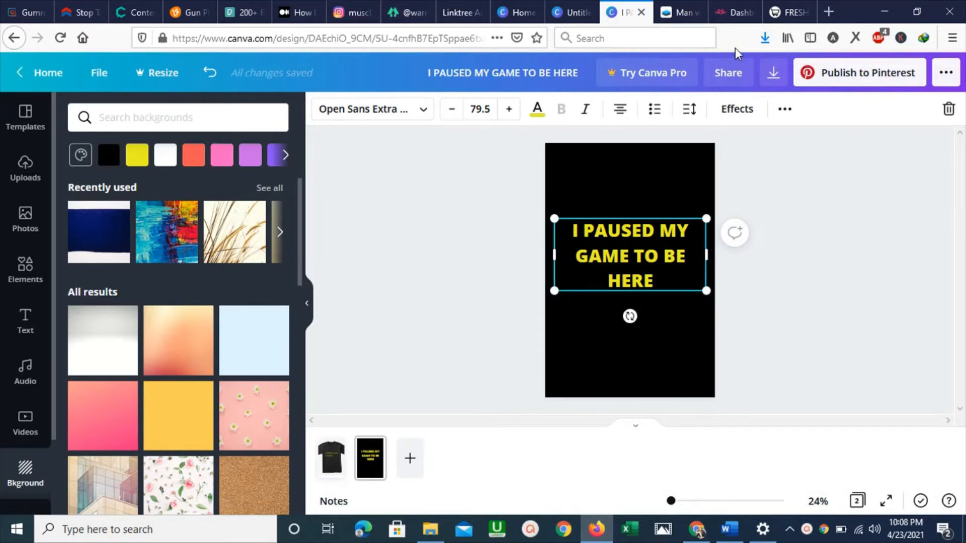
# - Switch to Smartmockups and upload "Untitled design(16)" from Downloads onto the park T-shirt mockup
pyautogui.click(679, 5)
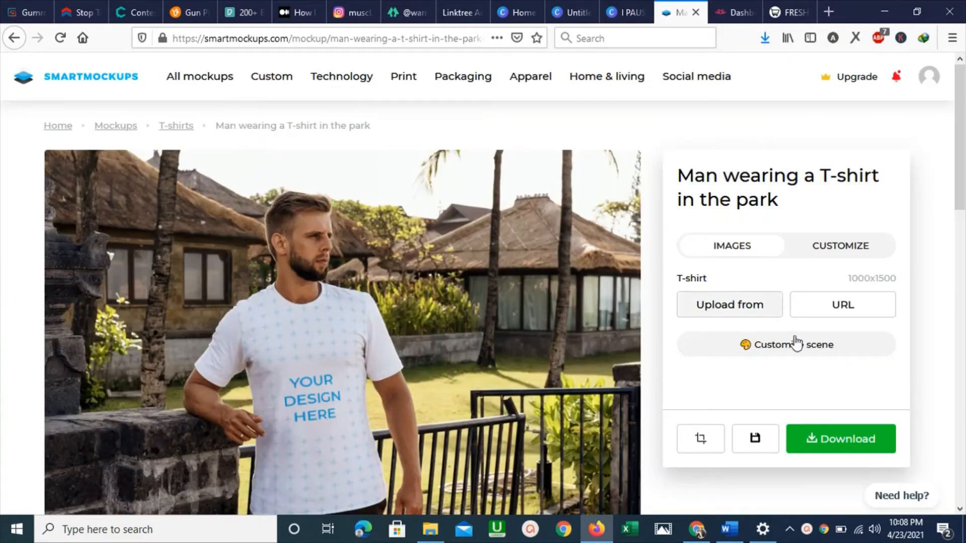
pyautogui.scroll(-2, 961, 225)
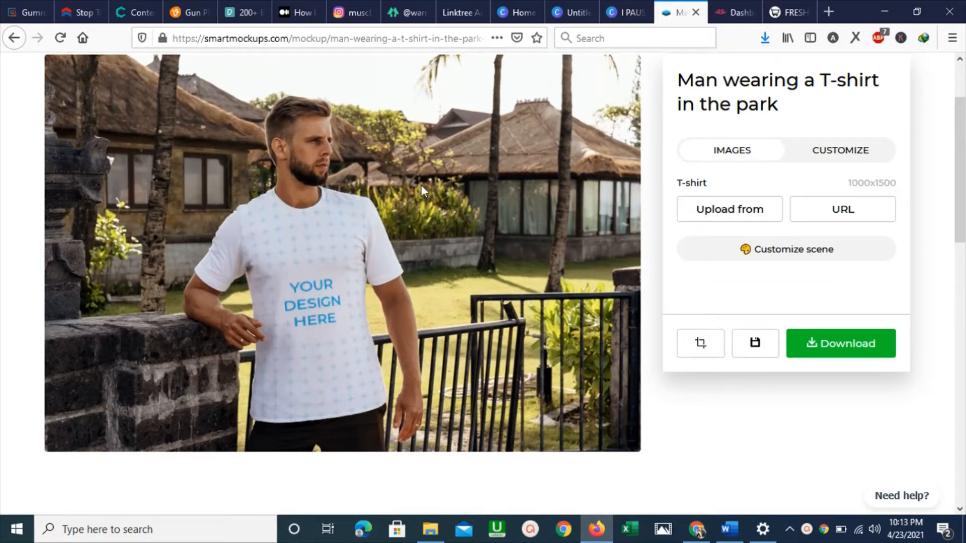
pyautogui.click(724, 215)
pyautogui.click(747, 163)
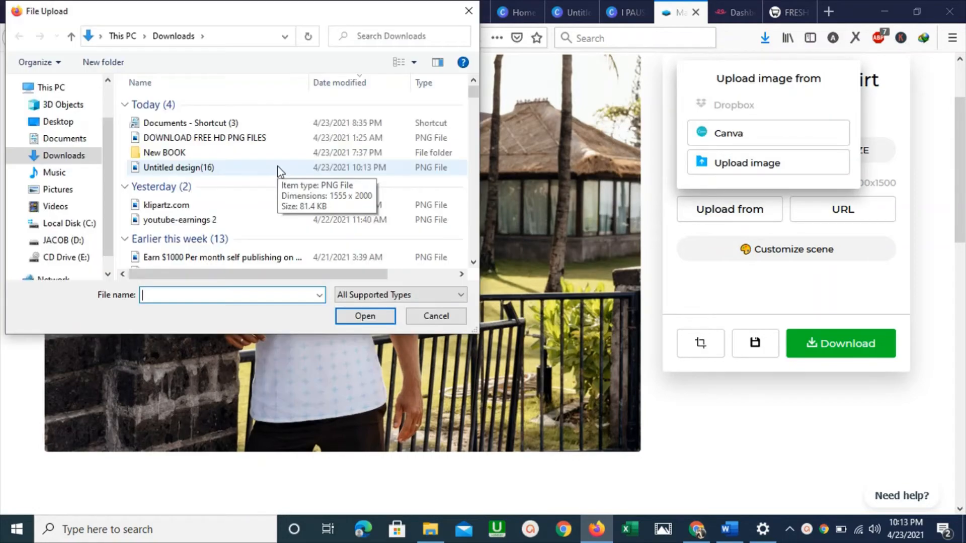
pyautogui.click(280, 168)
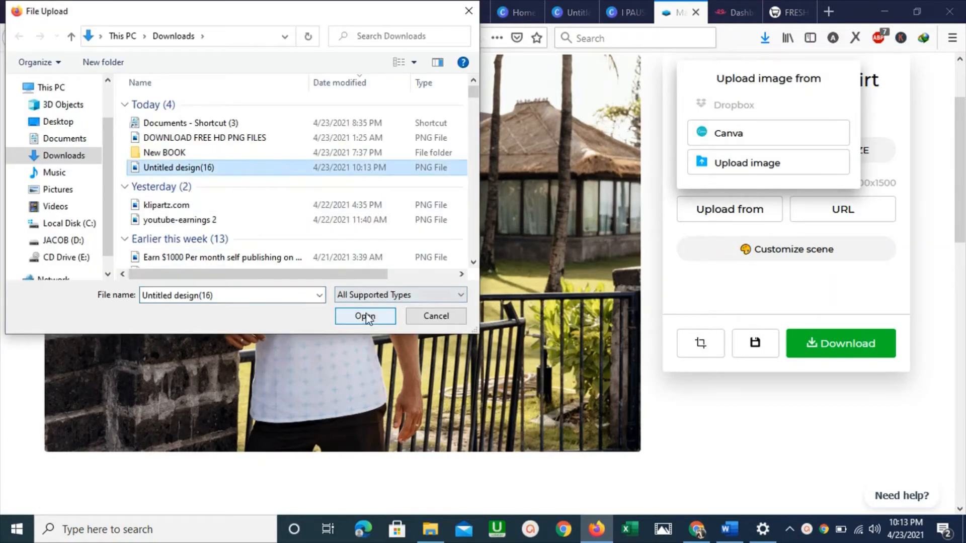
pyautogui.click(365, 316)
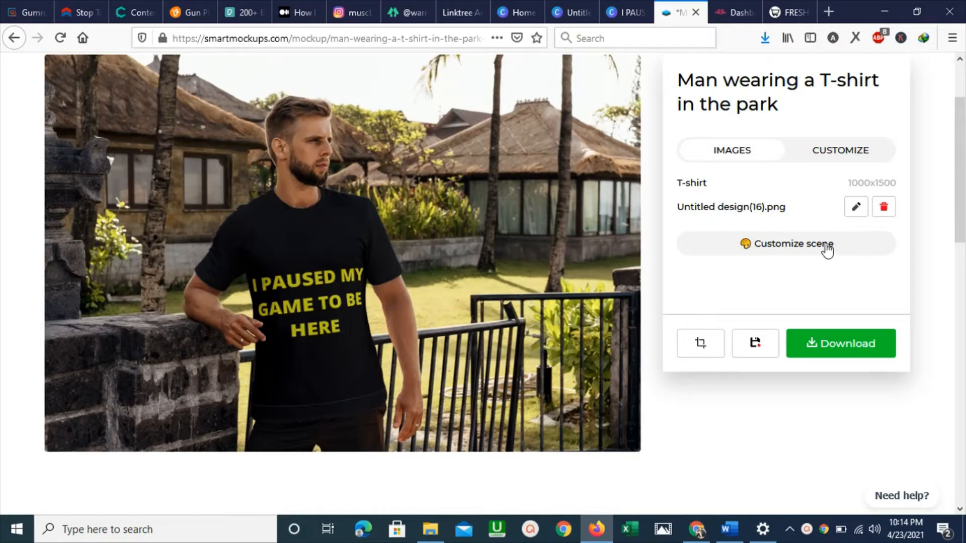
# - Crop the T-shirt print by scaling the design down and moving it up to the chest, and apply the crop
pyautogui.click(857, 208)
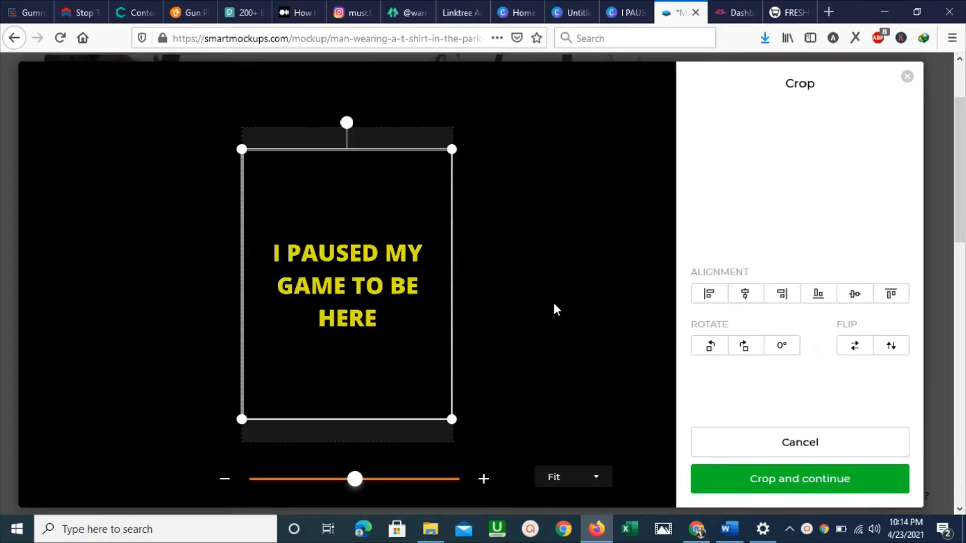
pyautogui.moveTo(355, 481); pyautogui.dragTo(320, 478)
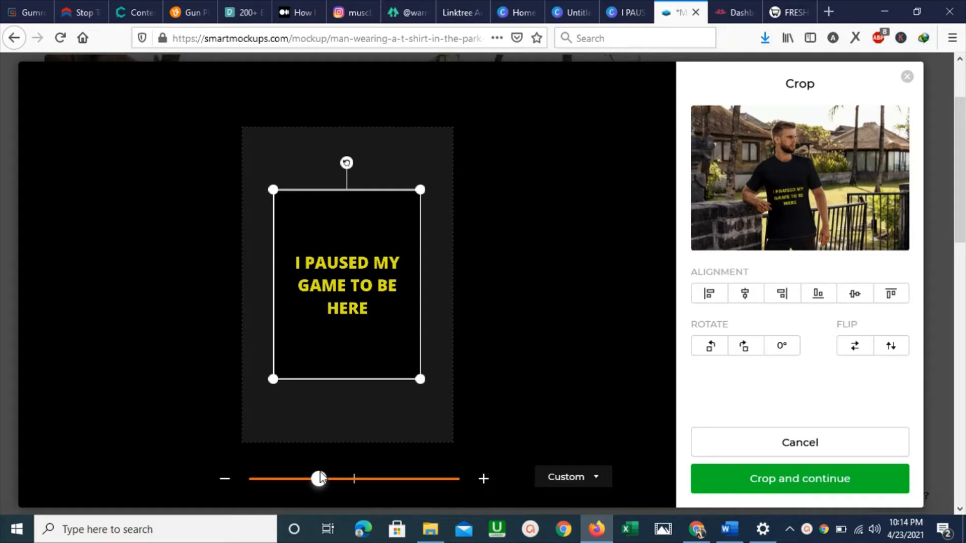
pyautogui.moveTo(370, 326); pyautogui.dragTo(367, 280)
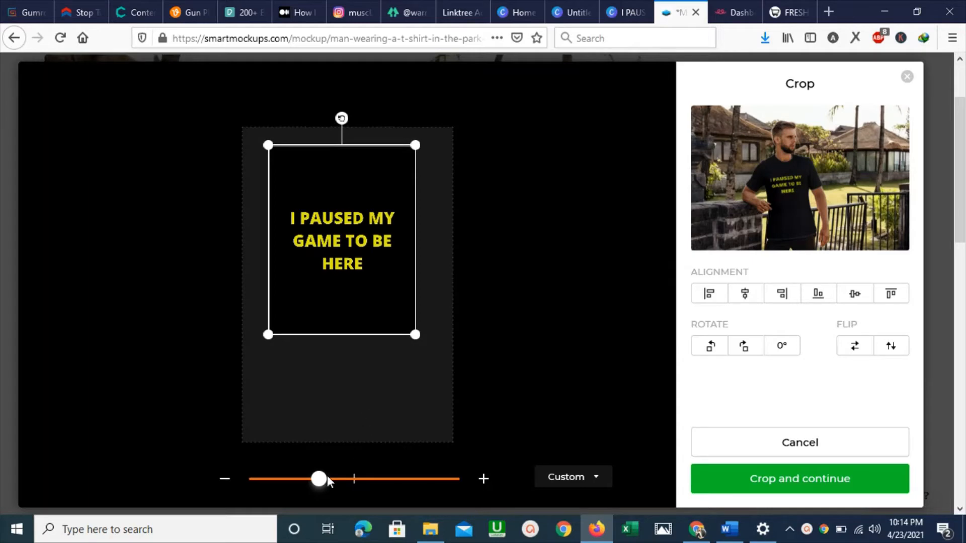
pyautogui.moveTo(323, 482); pyautogui.dragTo(313, 481)
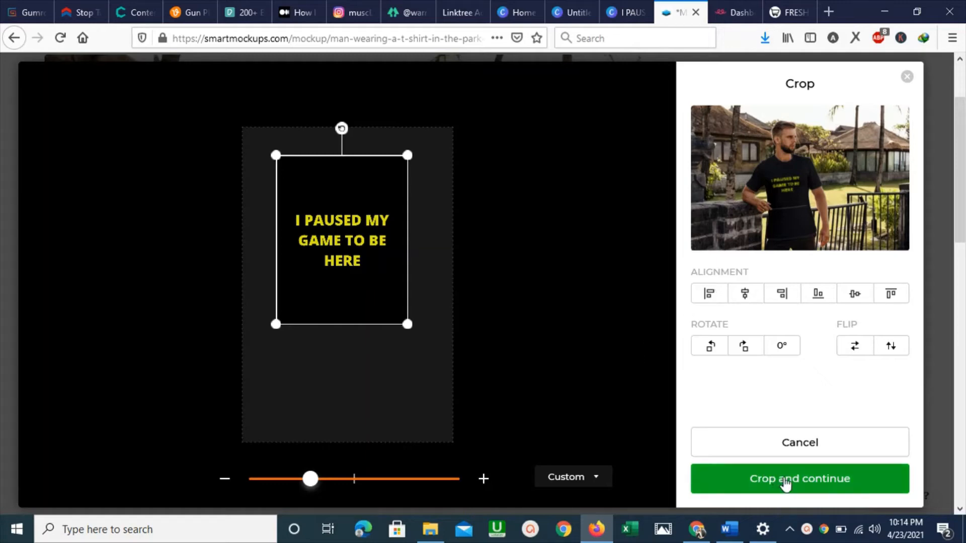
pyautogui.click(785, 484)
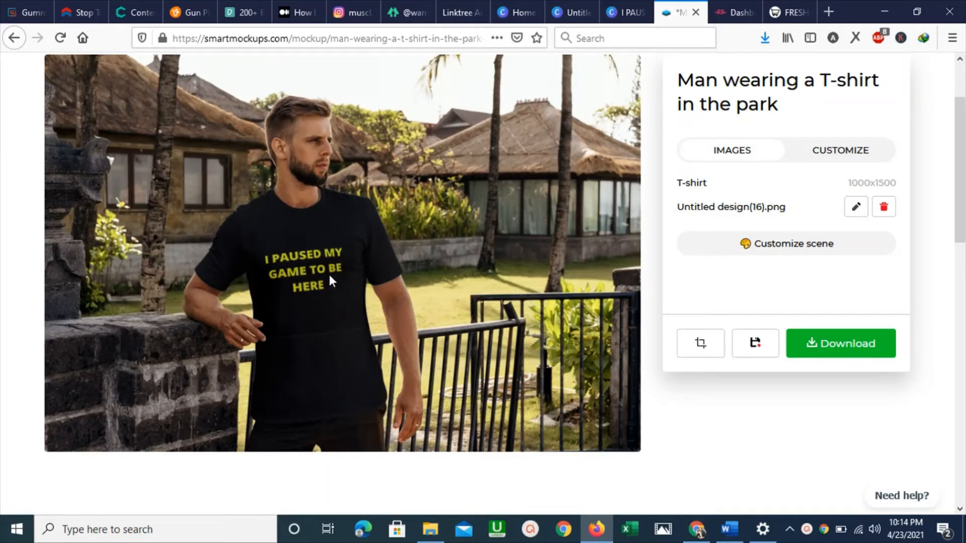
# - Reopen the print's crop settings, enlarge the design slightly and apply the change
pyautogui.click(854, 208)
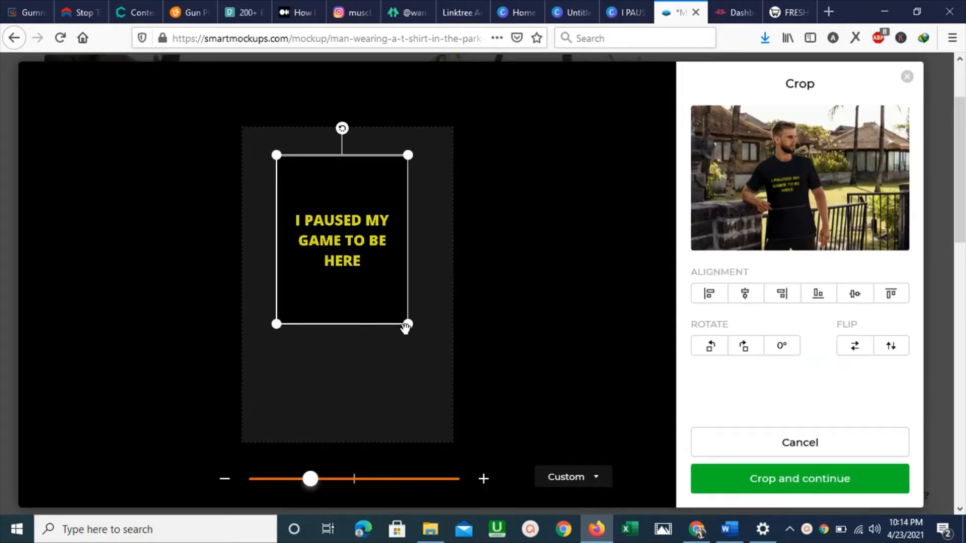
pyautogui.moveTo(312, 484); pyautogui.dragTo(322, 485)
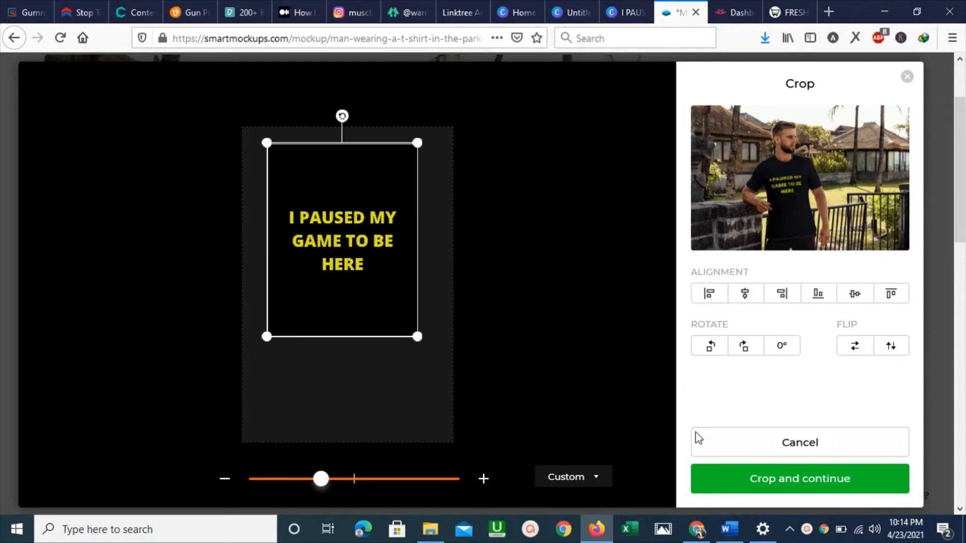
pyautogui.click(733, 485)
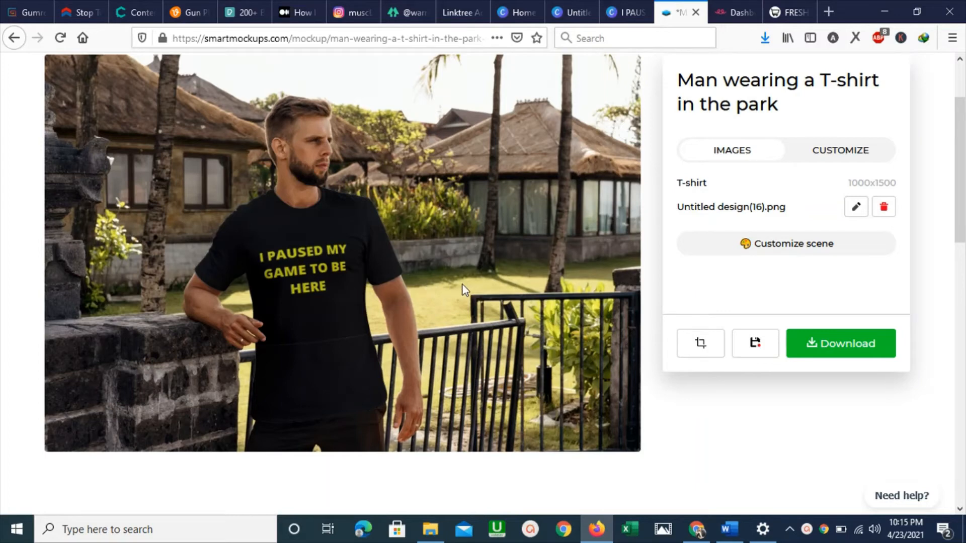
# - Download the park T-shirt mockup in High quality (1920x1281) and save the JPEG file
pyautogui.click(834, 348)
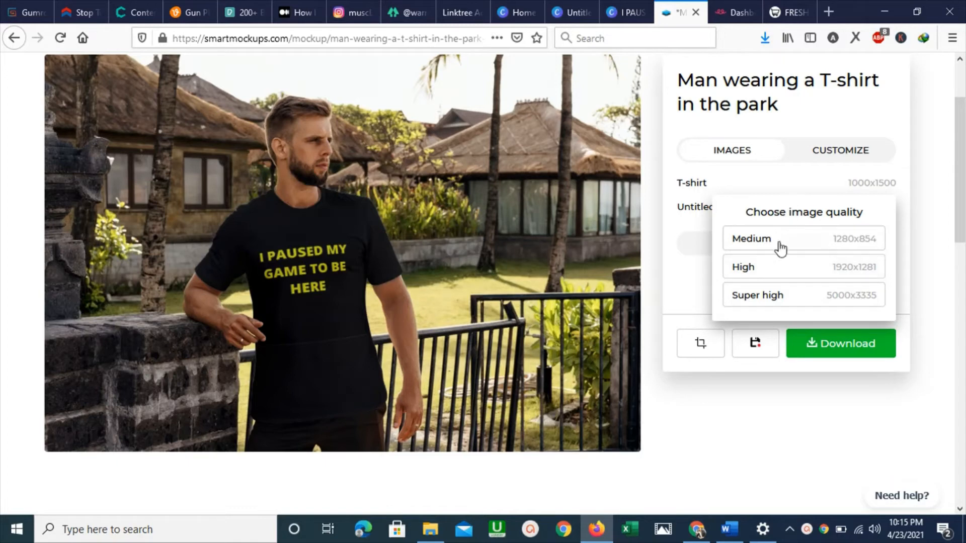
pyautogui.click(767, 273)
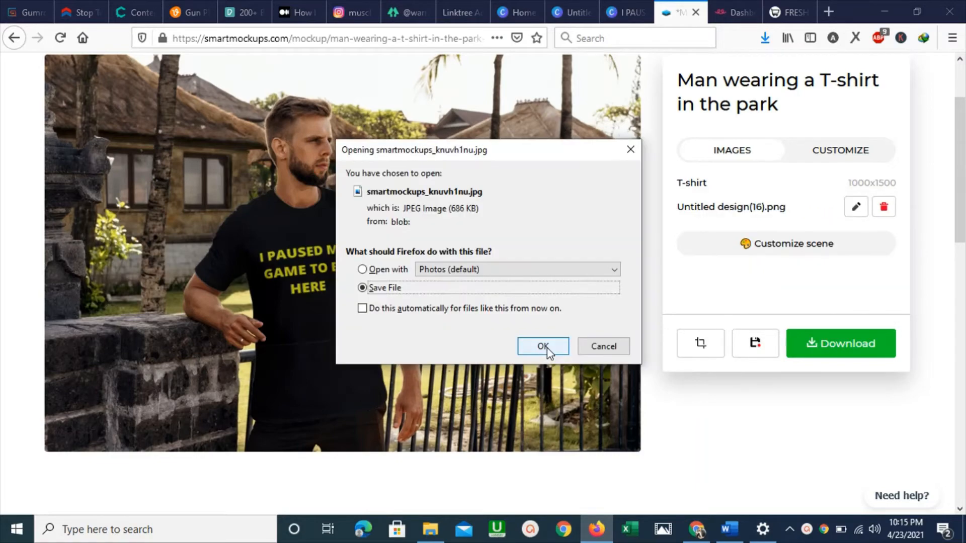
pyautogui.click(549, 347)
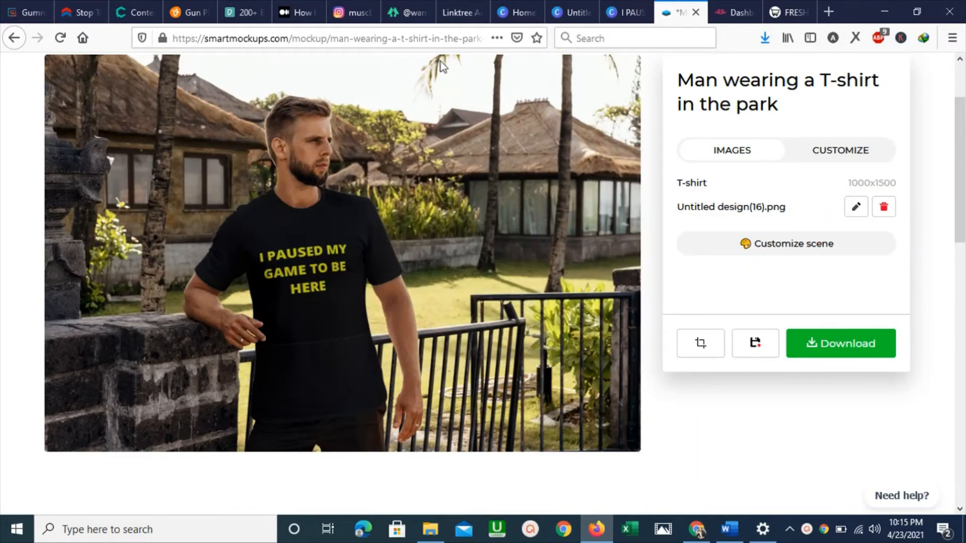
# - Return to the T-shirt mockup collection and open the "African-American woman wearing a T-shirt" mockup
pyautogui.click(14, 39)
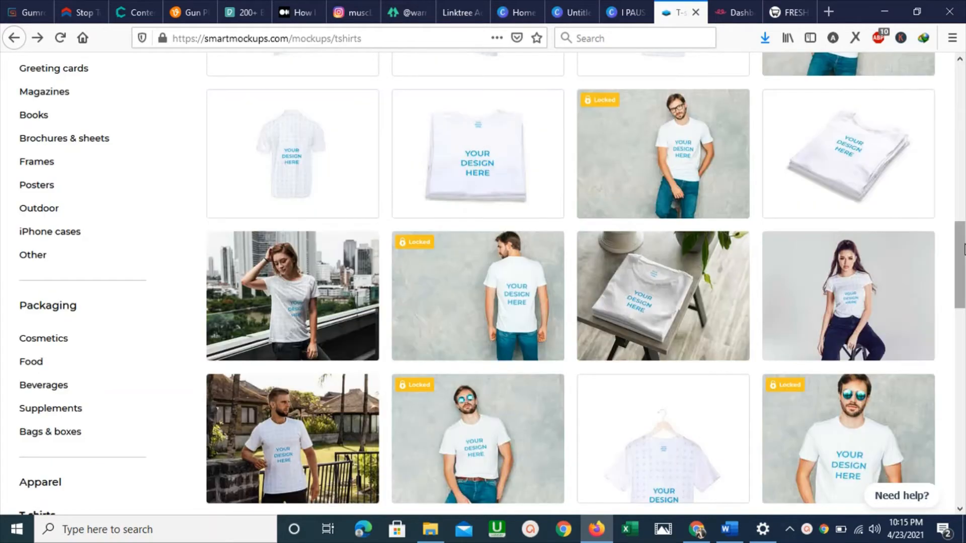
pyautogui.moveTo(961, 250); pyautogui.dragTo(958, 374)
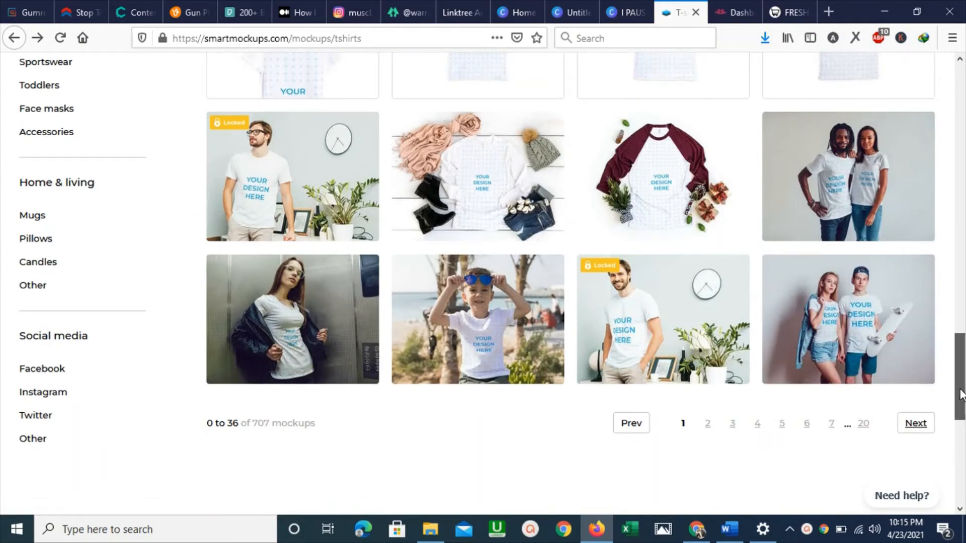
pyautogui.moveTo(961, 394); pyautogui.dragTo(960, 178)
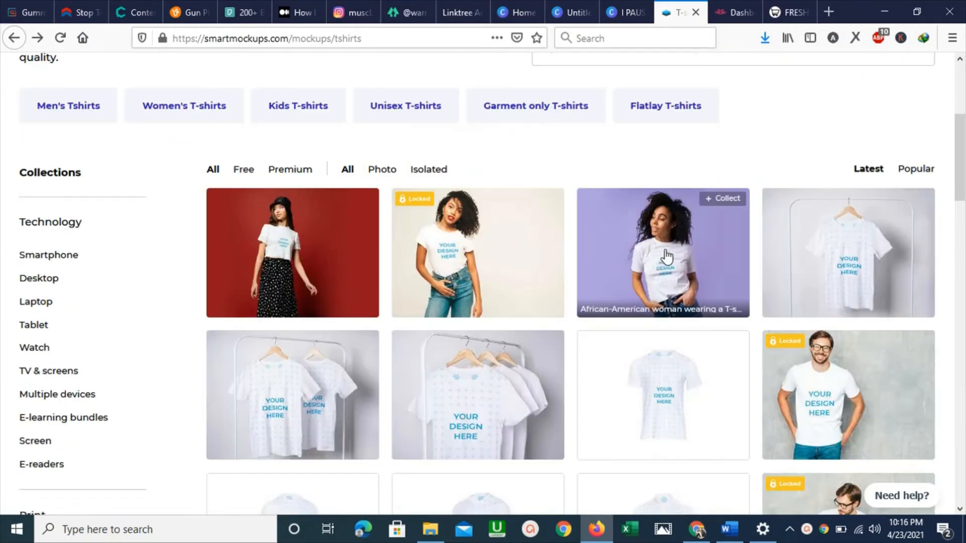
pyautogui.click(694, 250)
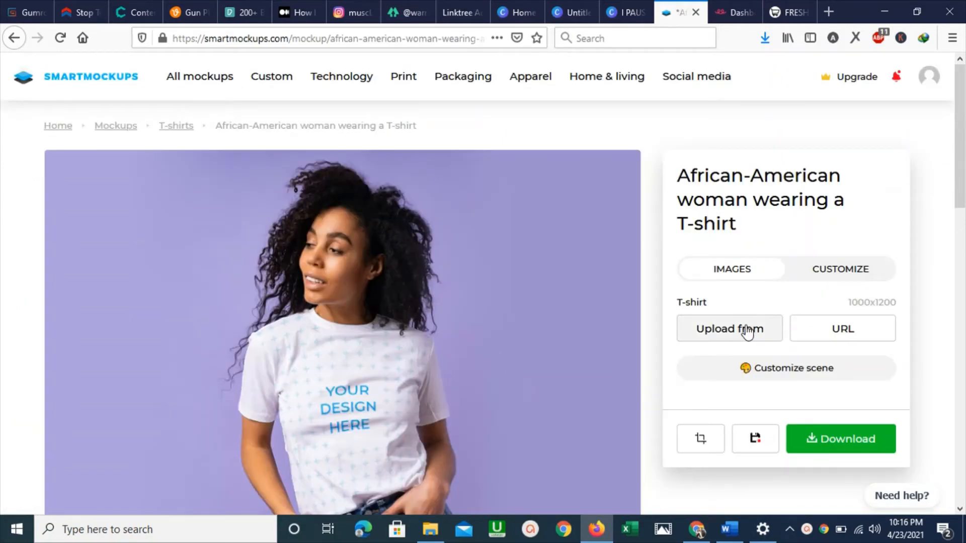
# - Upload "Untitled design(16)" from Downloads onto the woman's T-shirt
pyautogui.click(748, 331)
pyautogui.click(741, 282)
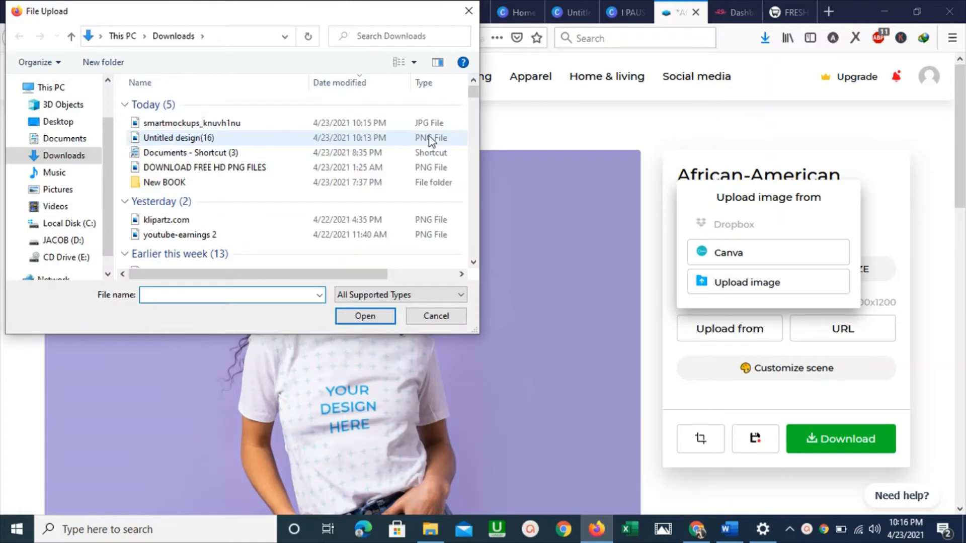
pyautogui.click(429, 141)
pyautogui.click(370, 316)
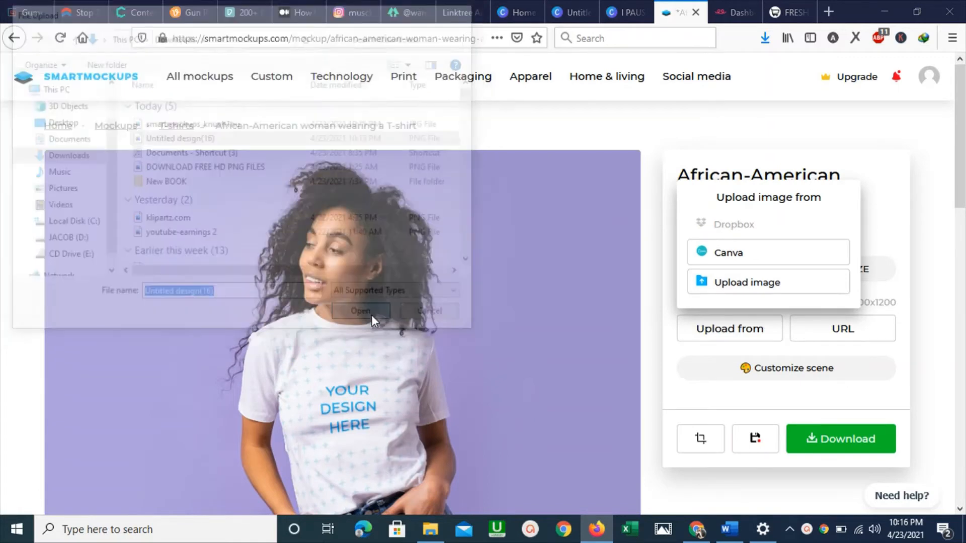
# - Download the woman's T-shirt mockup in High quality (1920x1344)
pyautogui.scroll(-3, 484, 291)
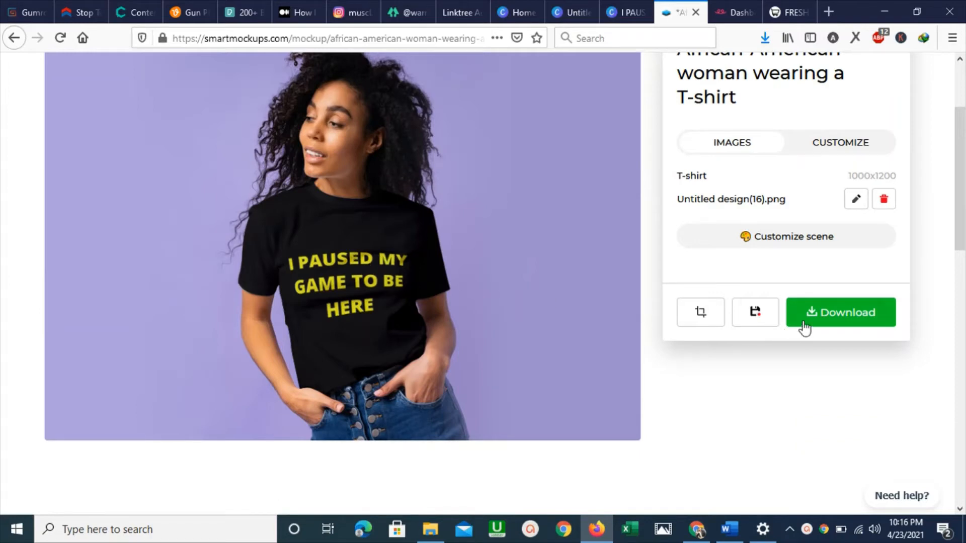
pyautogui.click(823, 316)
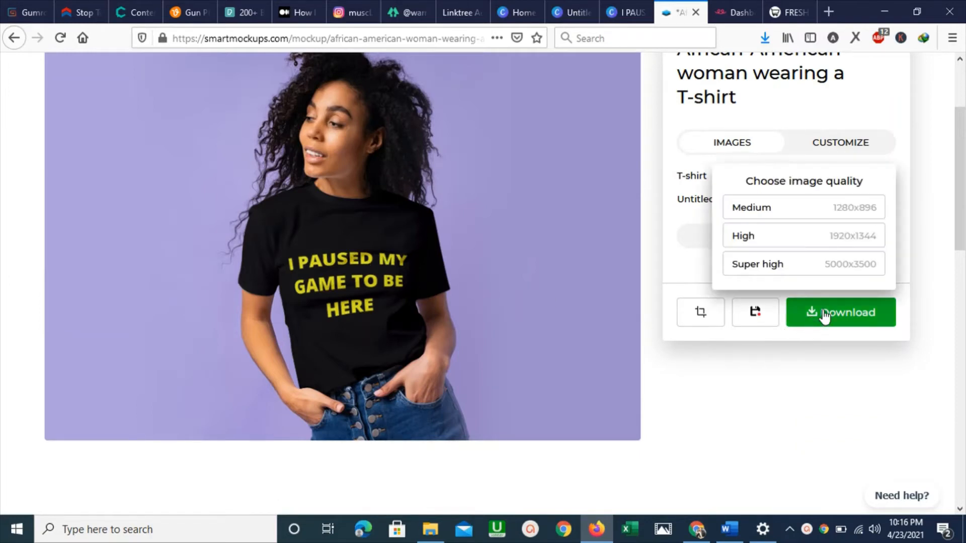
pyautogui.click(775, 240)
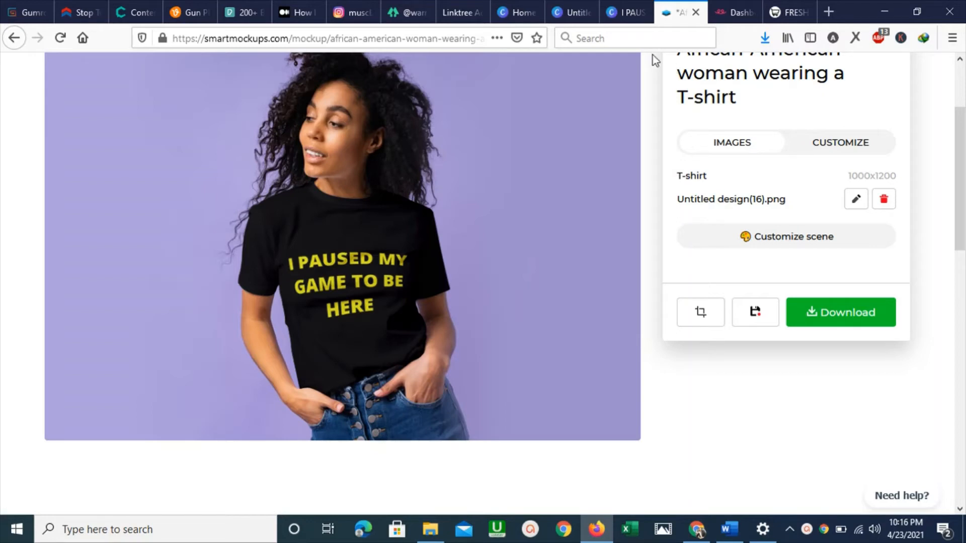
# - Switch to the Canva pin design and place the downloaded woman mockup image from the file folder on the blank second page
pyautogui.click(628, 20)
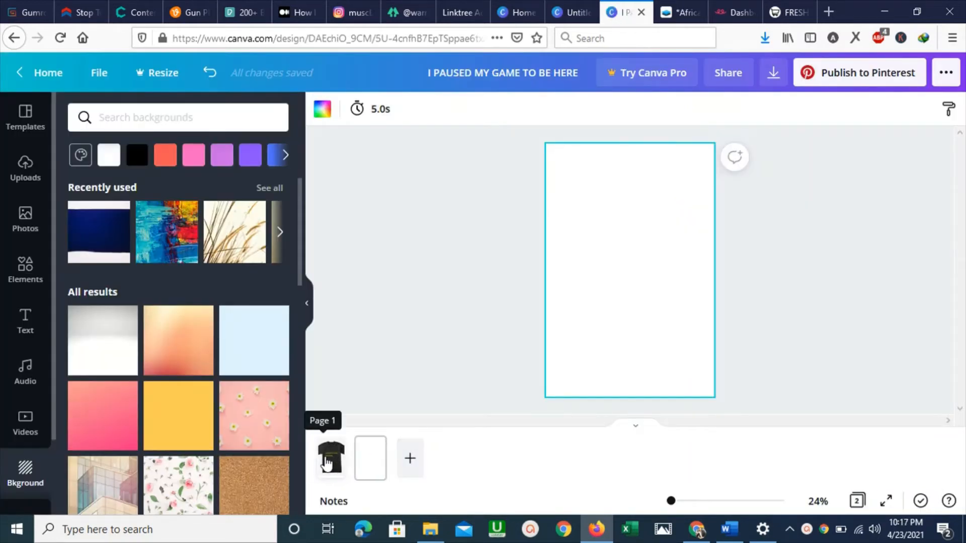
pyautogui.click(330, 455)
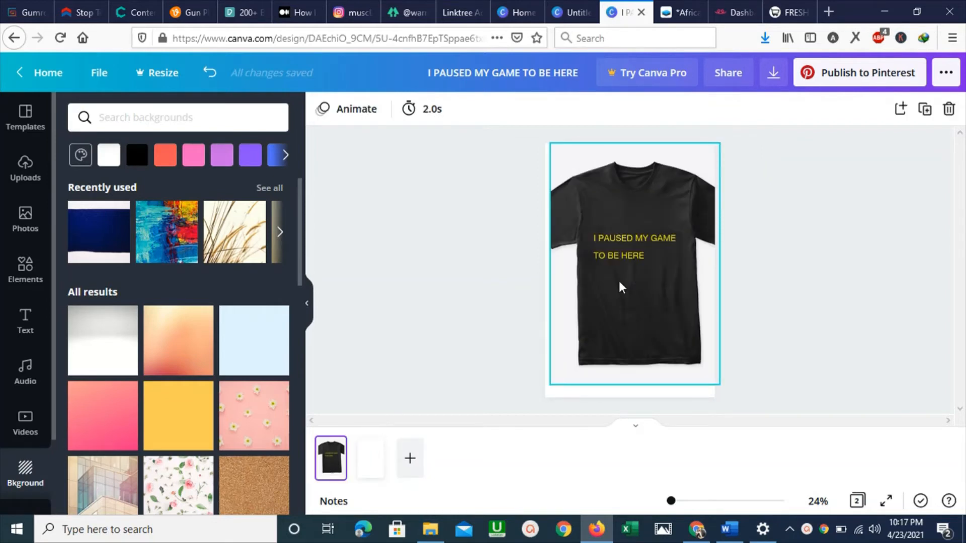
pyautogui.click(370, 465)
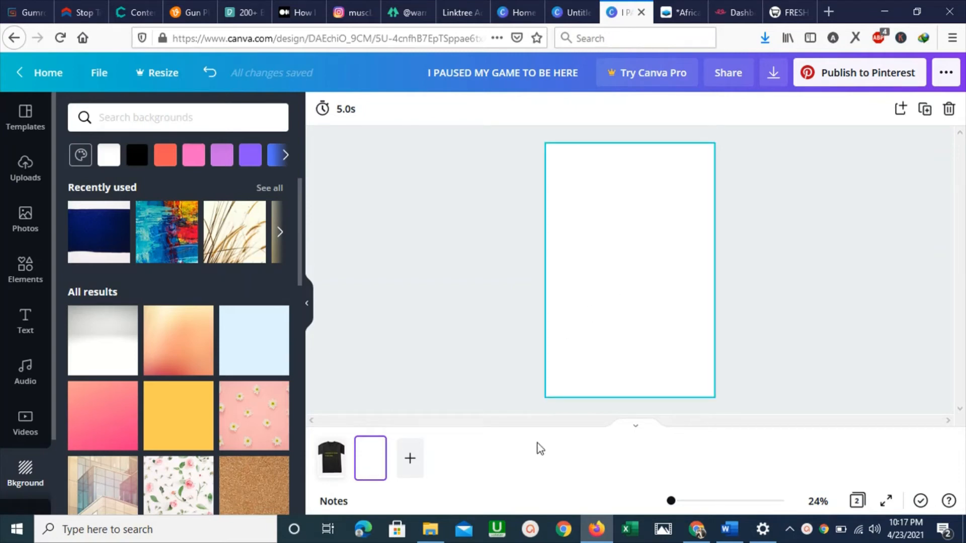
pyautogui.click(431, 526)
pyautogui.moveTo(370, 302); pyautogui.dragTo(617, 254)
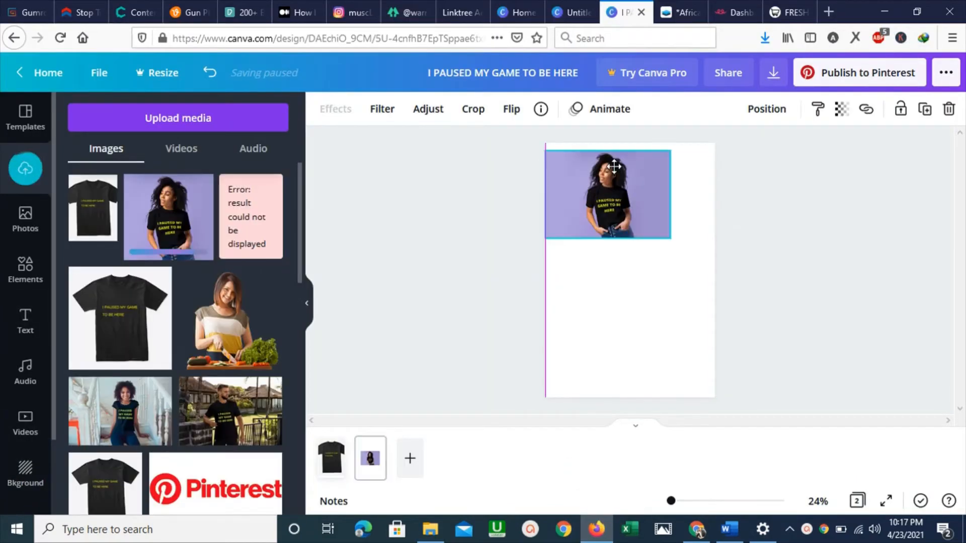
# - Resize and reposition the woman mockup image so it fills the entire second page
pyautogui.moveTo(669, 237); pyautogui.dragTo(690, 304)
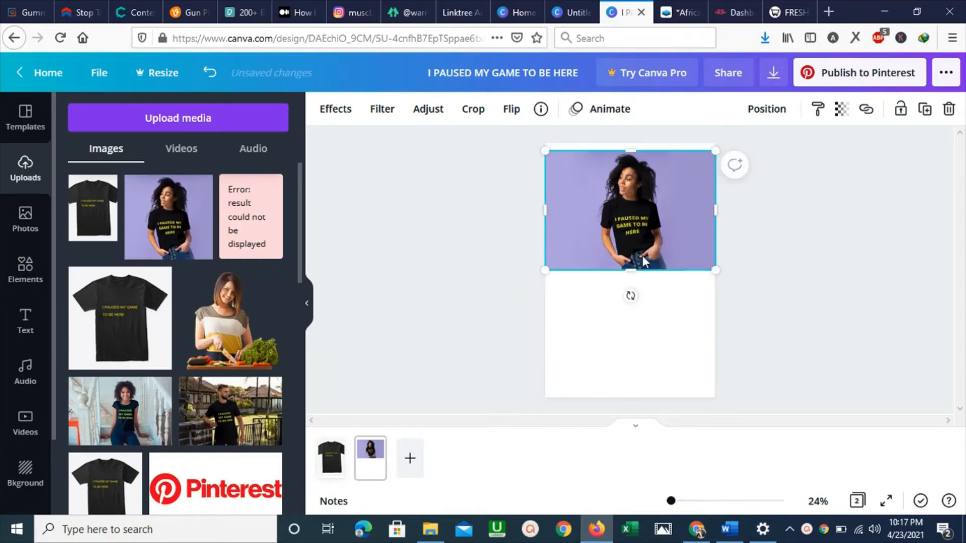
pyautogui.moveTo(632, 267); pyautogui.dragTo(637, 353)
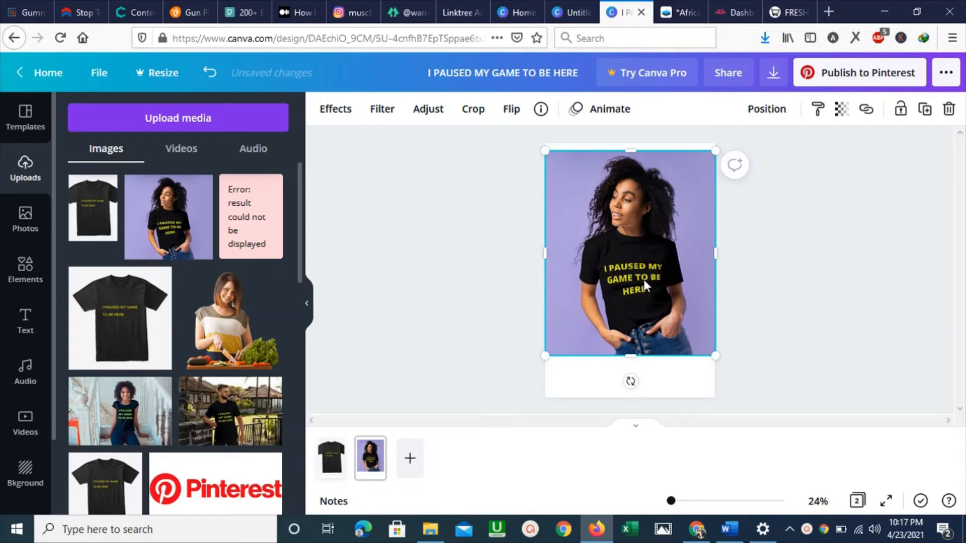
pyautogui.moveTo(644, 296); pyautogui.dragTo(640, 315)
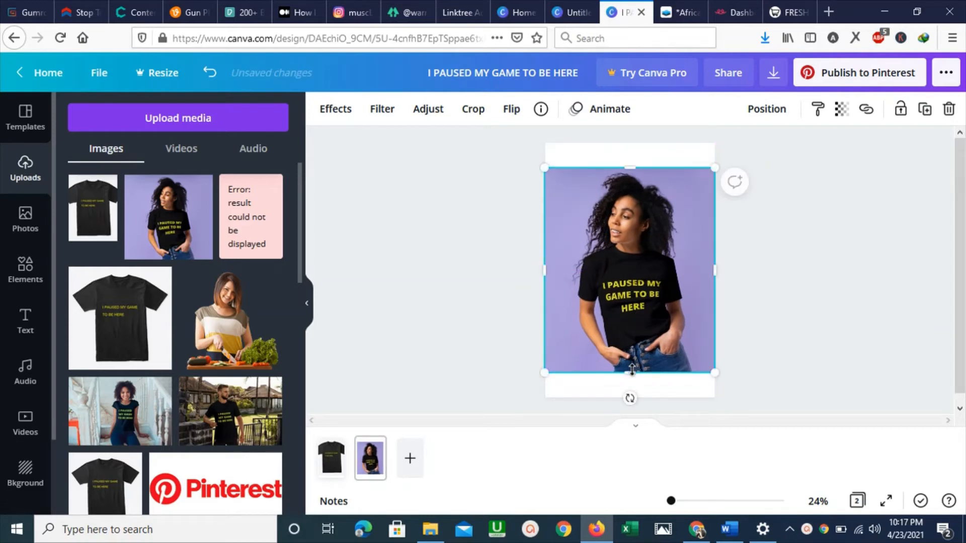
pyautogui.moveTo(631, 370); pyautogui.dragTo(629, 398)
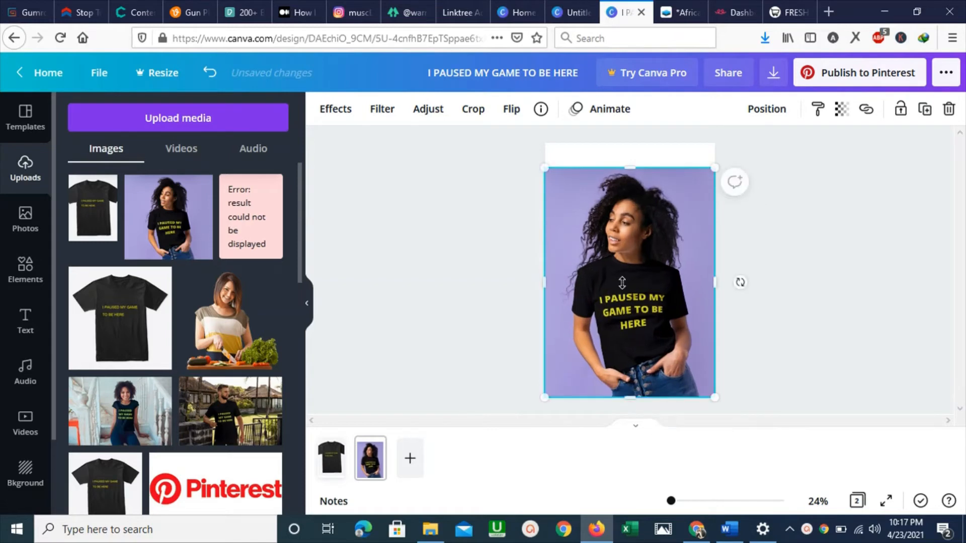
pyautogui.moveTo(630, 167); pyautogui.dragTo(630, 143)
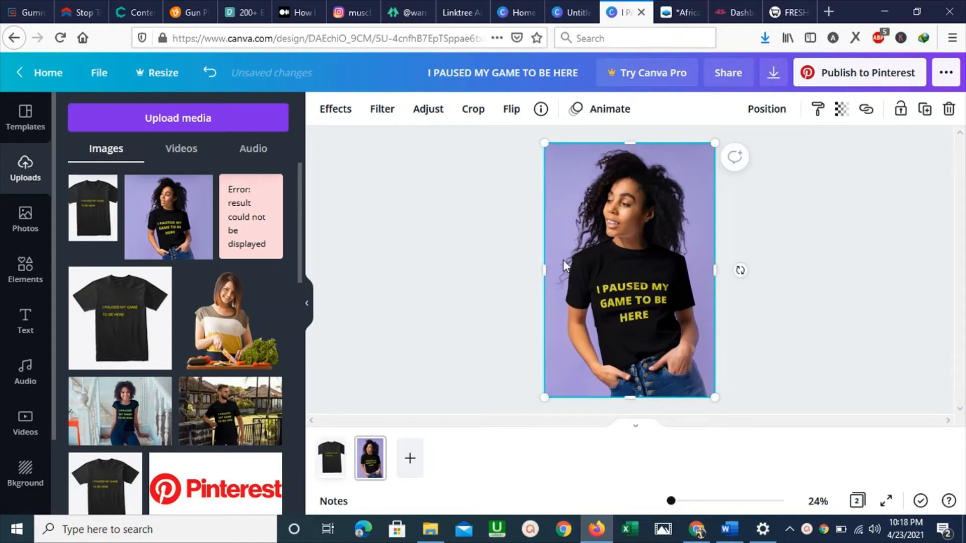
# - Set the second page's timing to 2.0 seconds
pyautogui.click(342, 455)
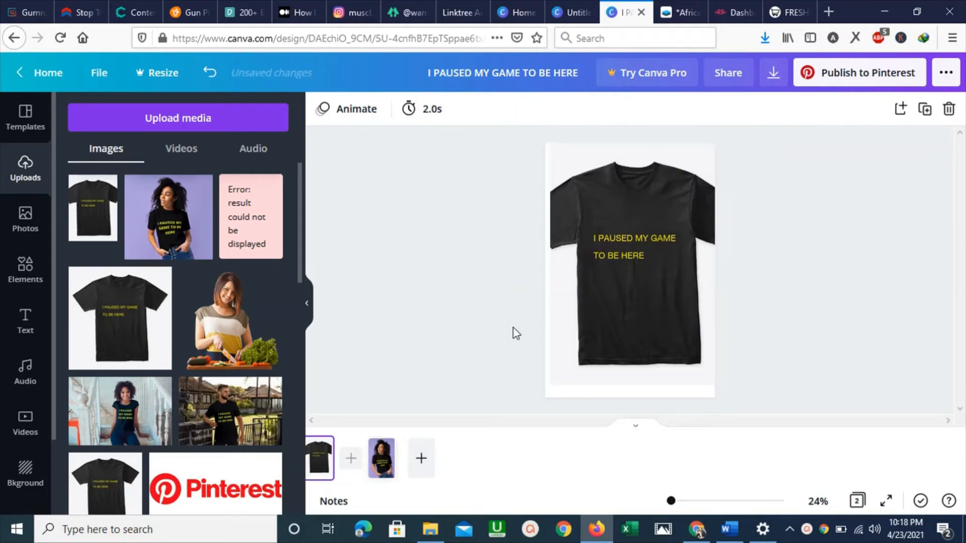
pyautogui.click(372, 459)
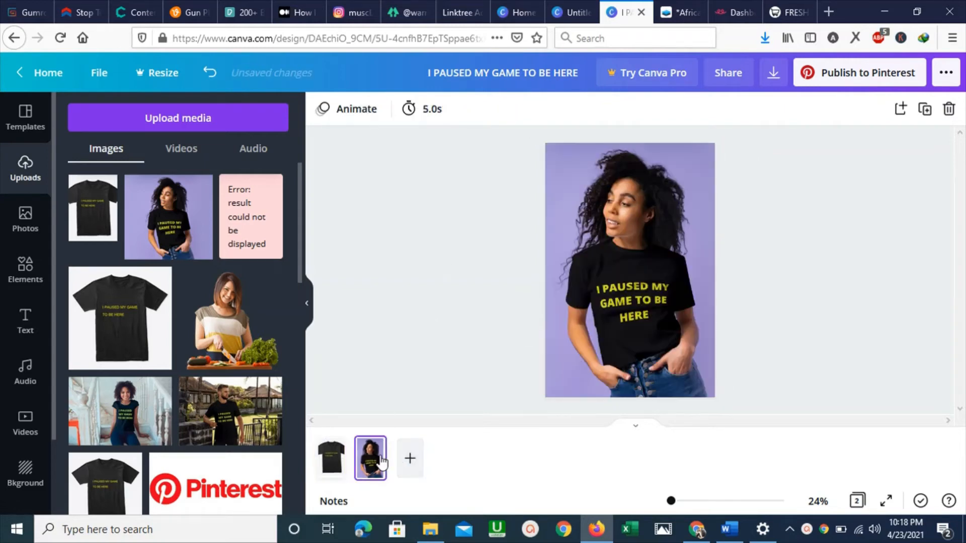
pyautogui.click(409, 108)
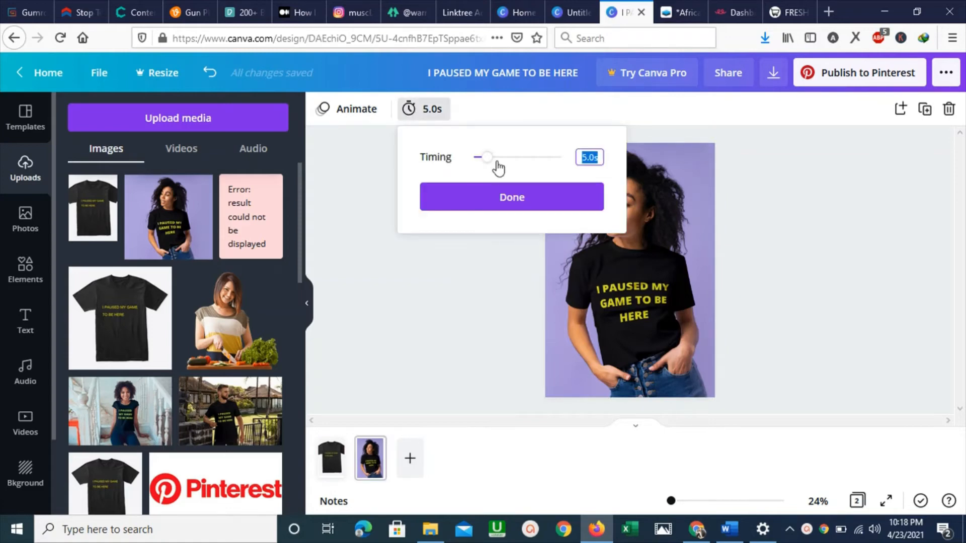
pyautogui.moveTo(487, 157); pyautogui.dragTo(478, 159)
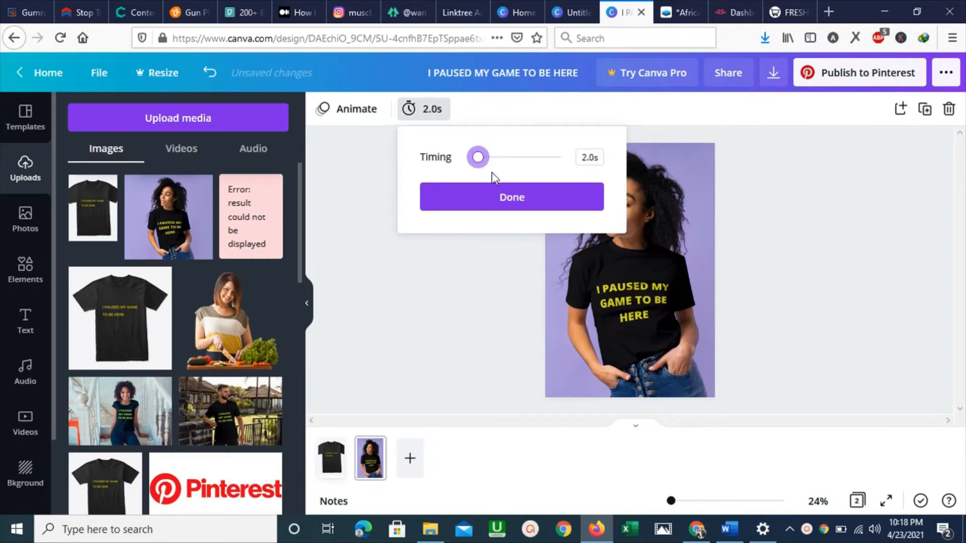
pyautogui.click(504, 197)
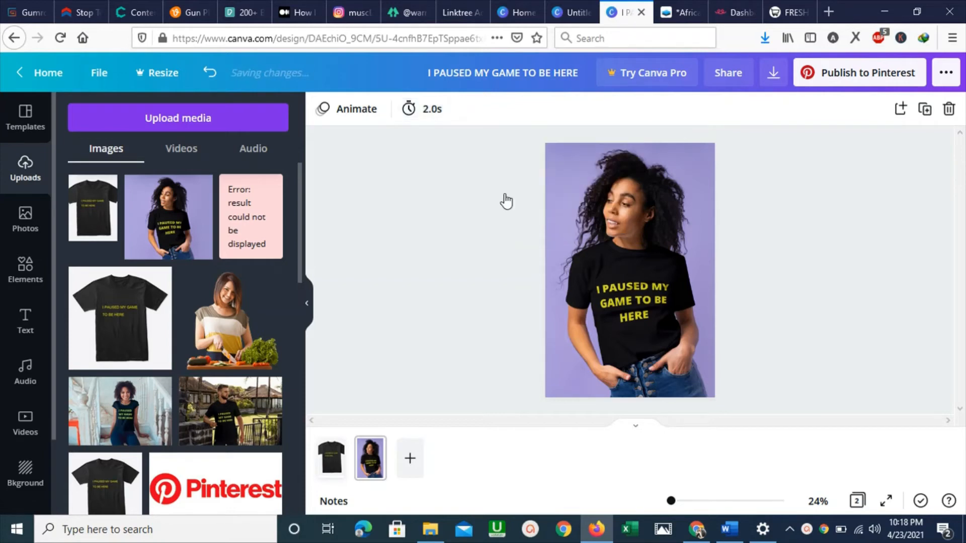
# - Add a third page containing the park T-shirt mockup image, resized to fill the page at about 1,005 by 1,500
pyautogui.click(411, 460)
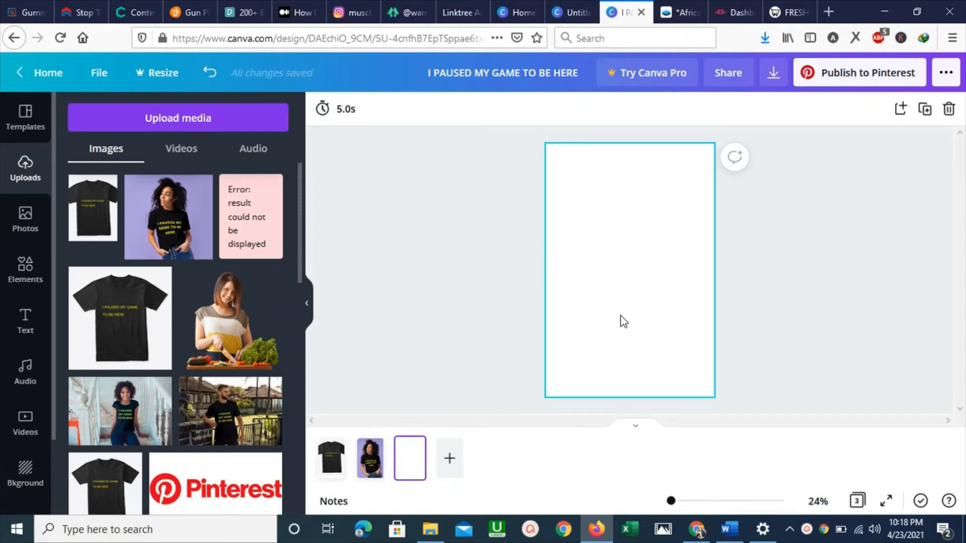
pyautogui.hotkey('ctrl', 'v')
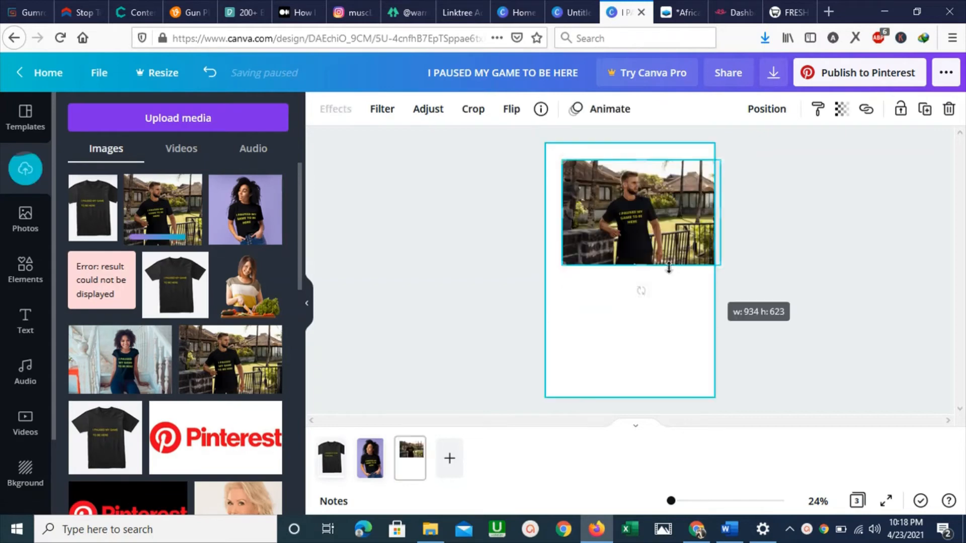
pyautogui.moveTo(636, 275); pyautogui.dragTo(628, 332)
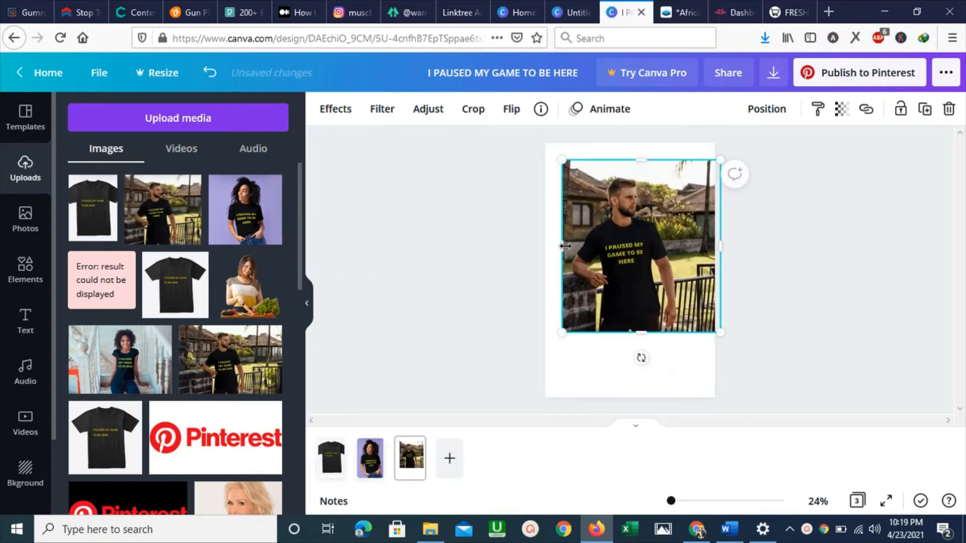
pyautogui.moveTo(559, 247); pyautogui.dragTo(546, 248)
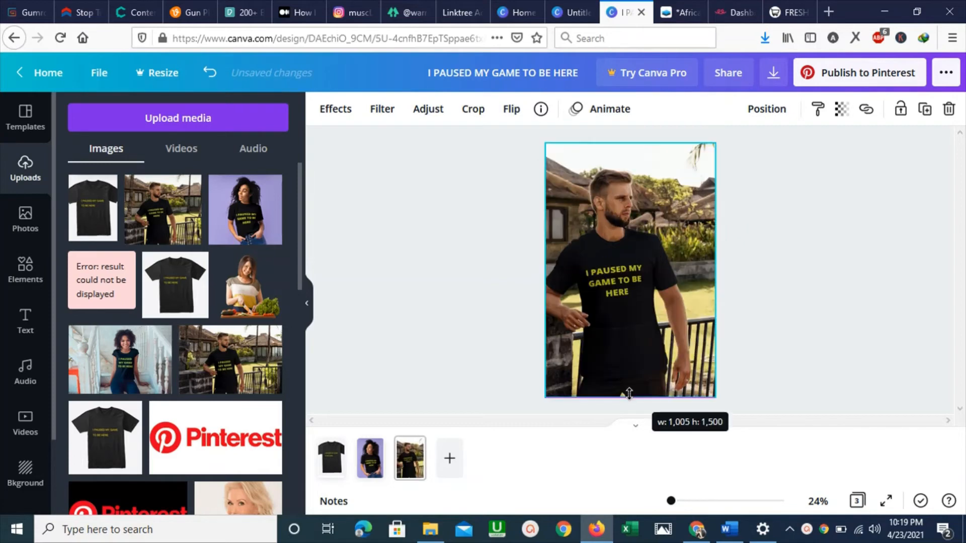
pyautogui.moveTo(628, 394); pyautogui.dragTo(629, 394)
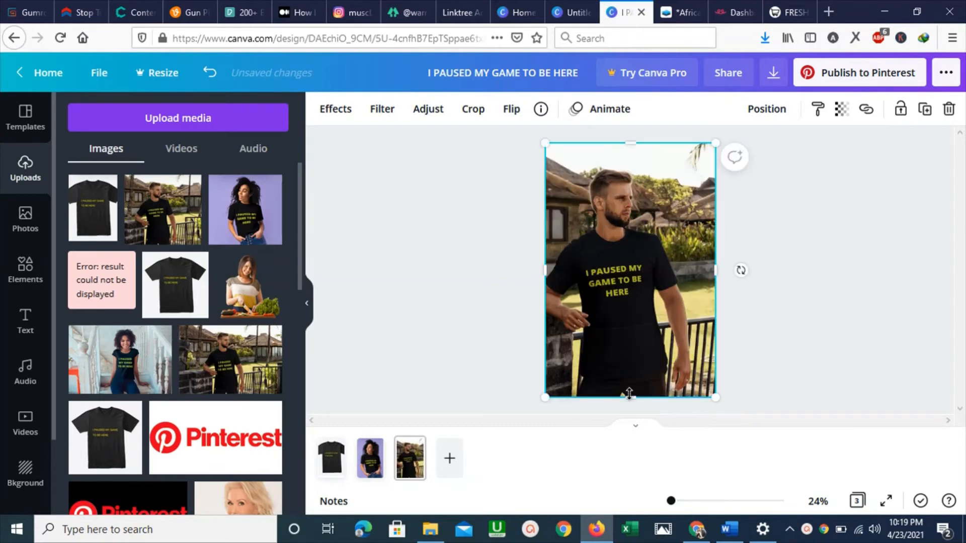
# - Set the third page's timing to 2.0 seconds
pyautogui.click(839, 294)
pyautogui.click(422, 108)
pyautogui.moveTo(498, 157); pyautogui.dragTo(479, 162)
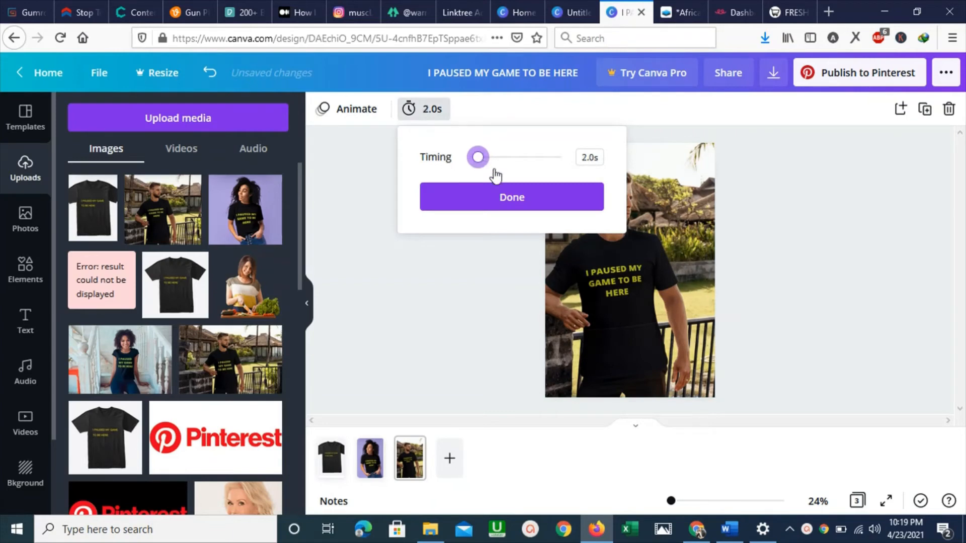
pyautogui.click(515, 196)
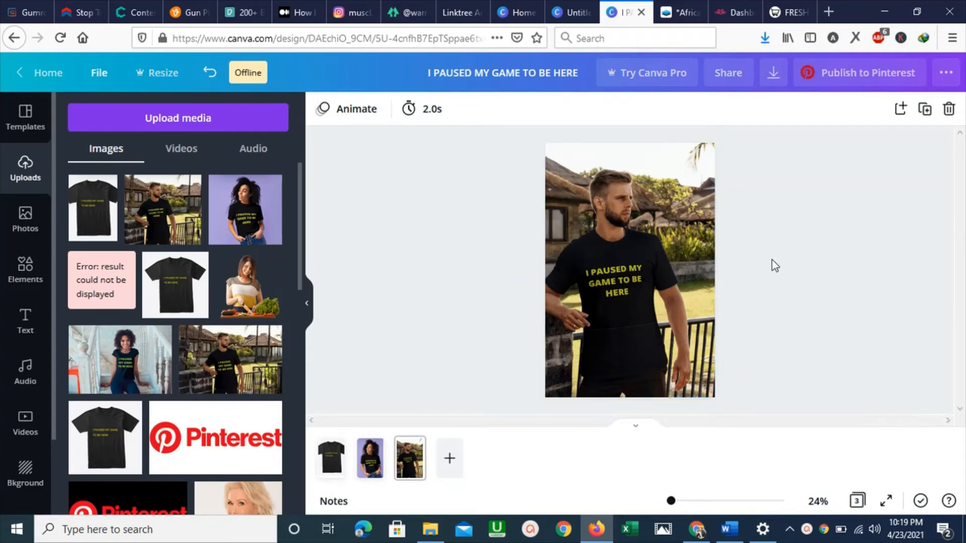
# - Add a fourth page and place the red percent price tag from a "discount" element search near its upper edge
pyautogui.click(449, 460)
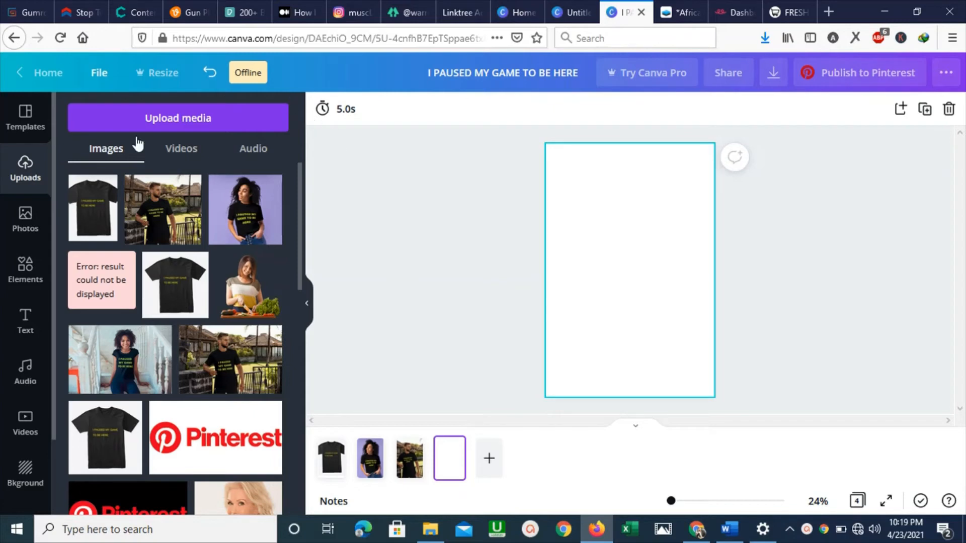
pyautogui.click(35, 273)
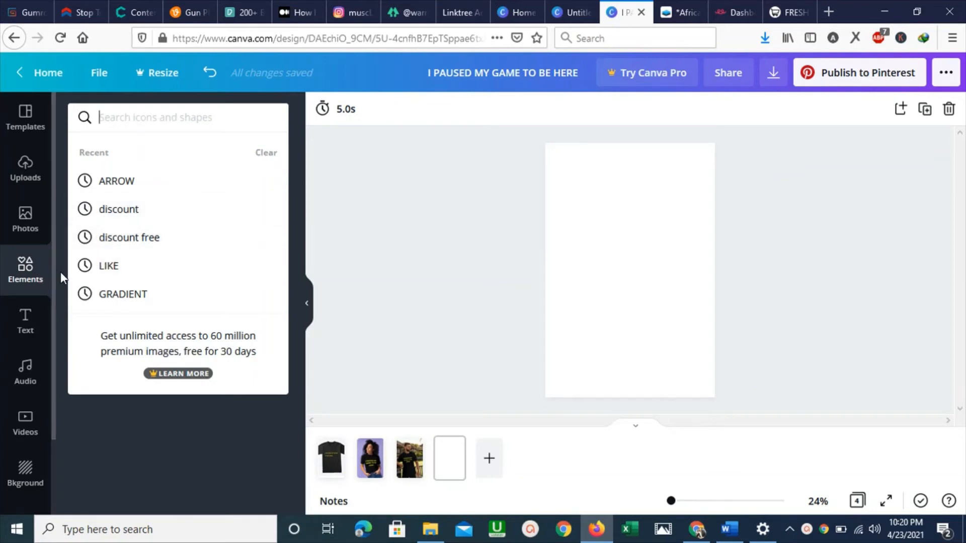
pyautogui.click(135, 216)
pyautogui.scroll(-2, 304, 204)
pyautogui.scroll(-4, 307, 241)
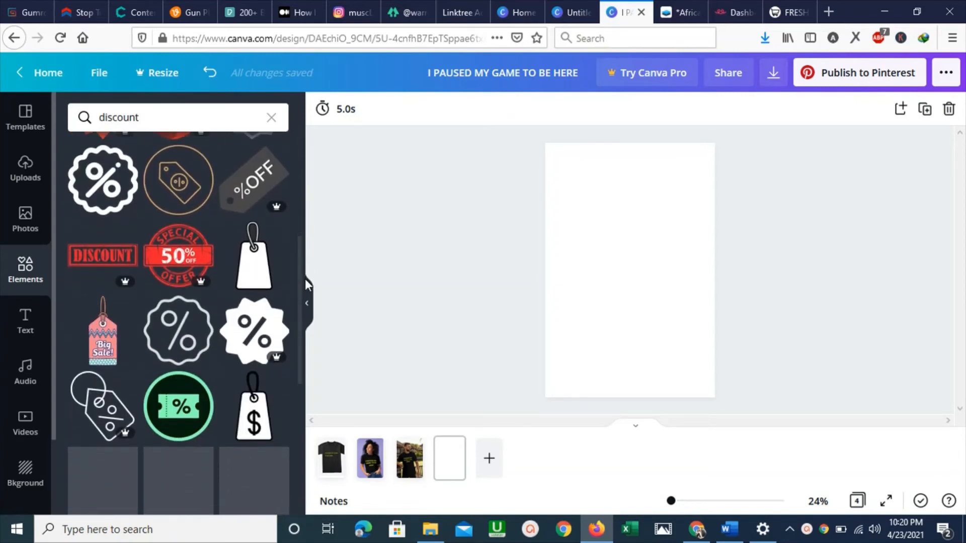
pyautogui.scroll(-1, 300, 274)
pyautogui.scroll(-5, 300, 288)
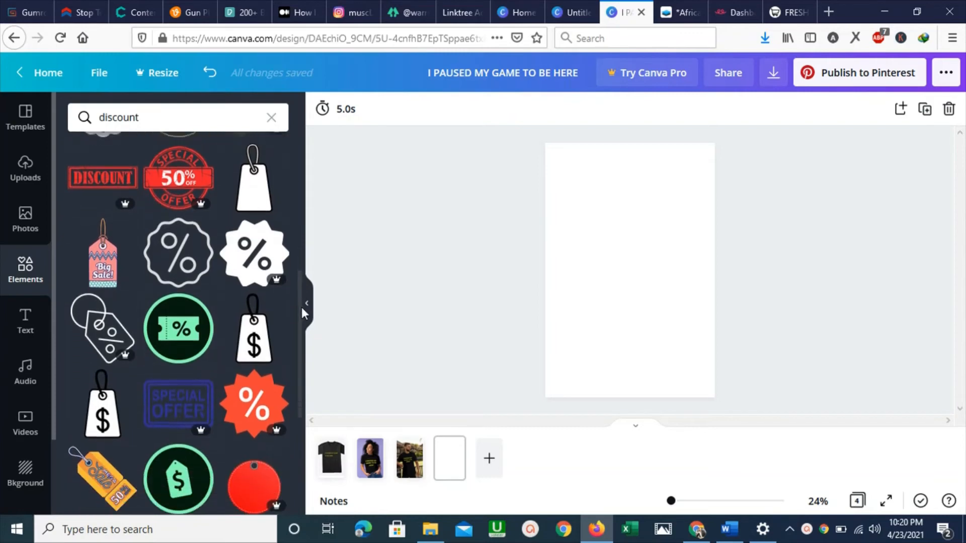
pyautogui.scroll(5, 304, 276)
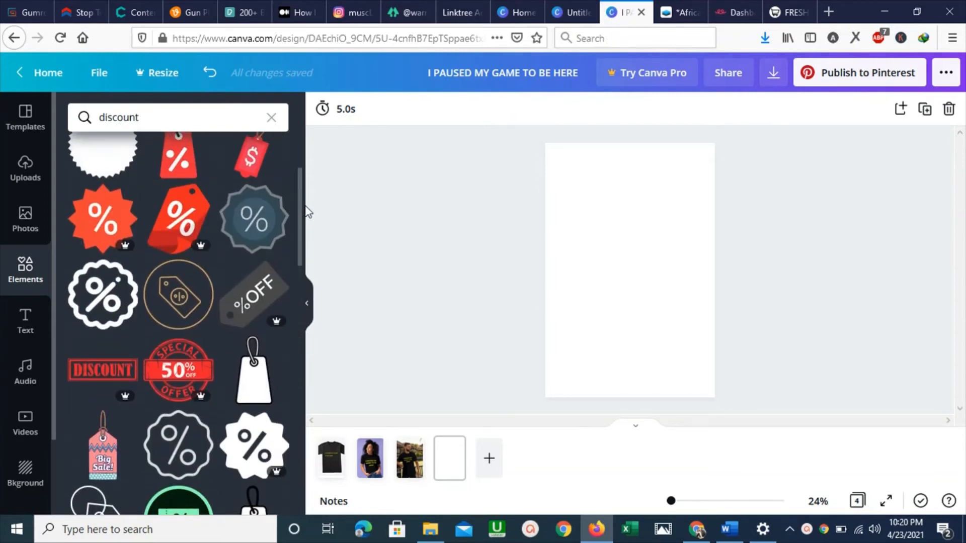
pyautogui.moveTo(297, 182); pyautogui.dragTo(296, 167)
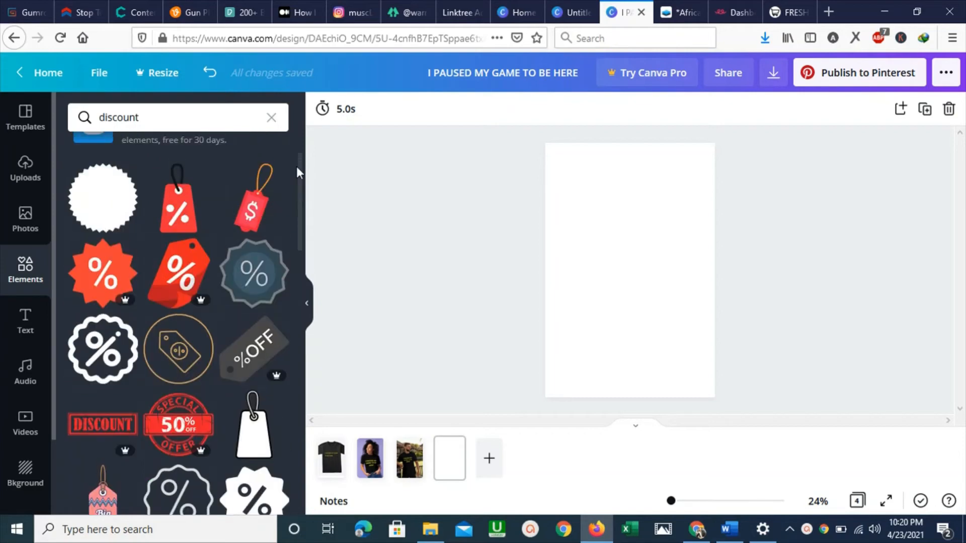
pyautogui.click(184, 210)
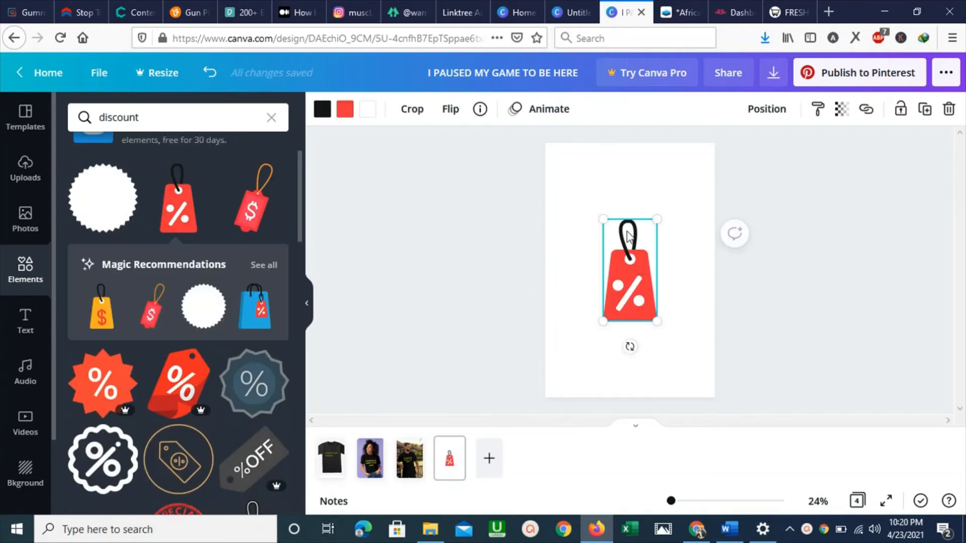
pyautogui.moveTo(627, 237); pyautogui.dragTo(625, 207)
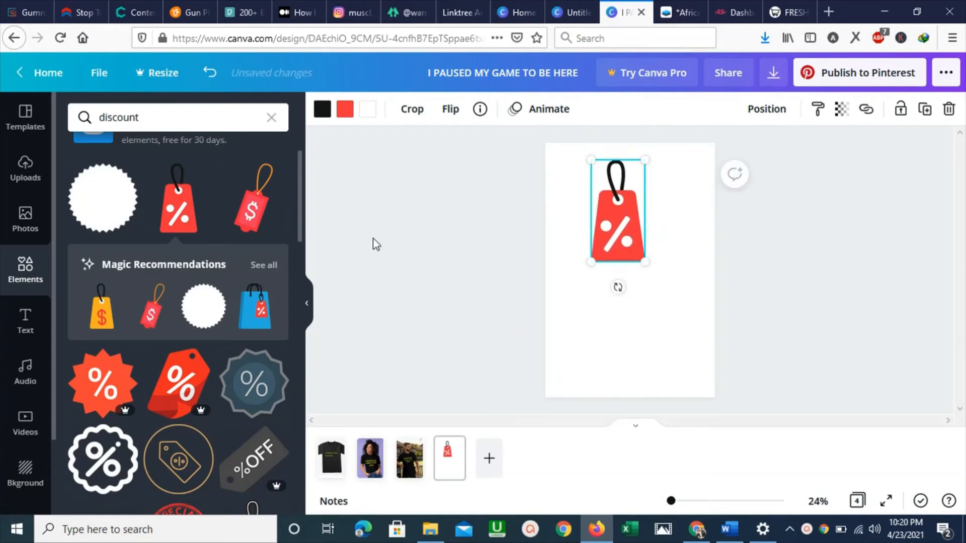
# - Add the recently used green WORKOUT text style below the price tag and change its wording to "50 % OFF"
pyautogui.click(30, 333)
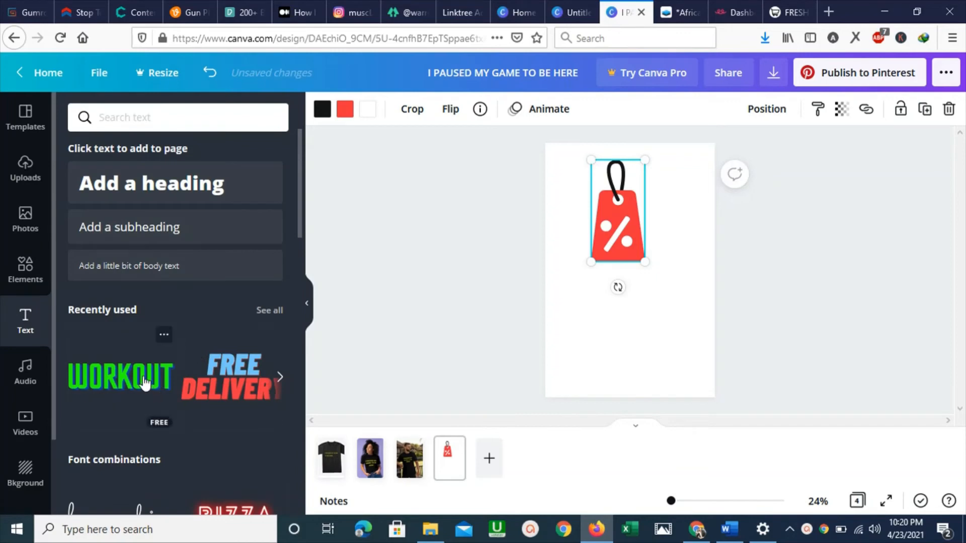
pyautogui.click(145, 383)
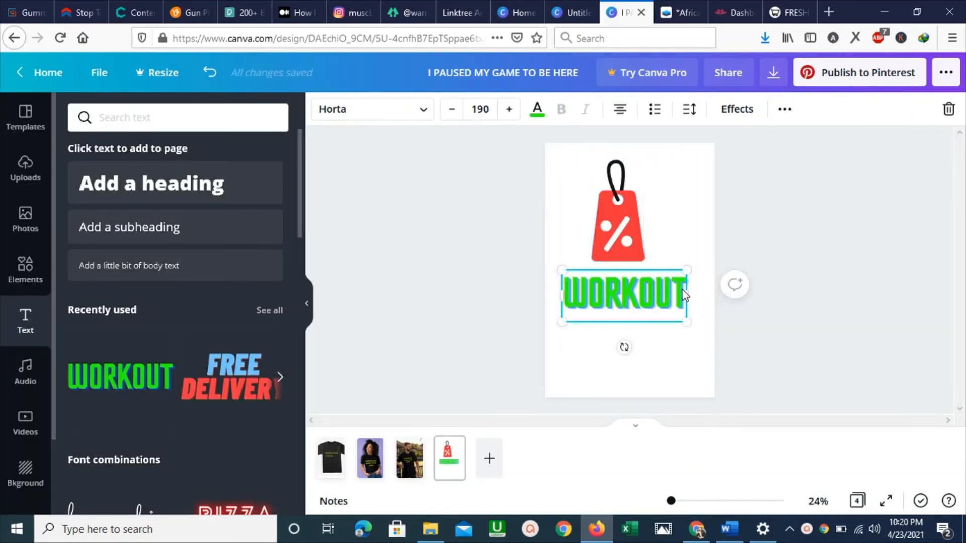
pyautogui.click(684, 294)
pyautogui.press('BackSpace')
pyautogui.press('BackSpace')
pyautogui.press('BackSpace')
pyautogui.press('BackSpace')
pyautogui.press('BackSpace')
pyautogui.press('BackSpace')
pyautogui.press('BackSpace')
pyautogui.write('50 % OFF')
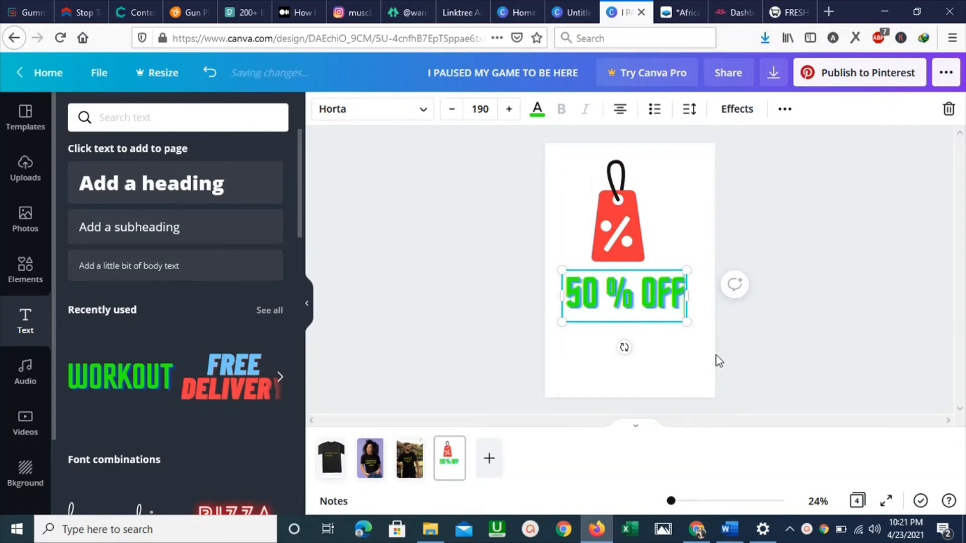
pyautogui.click(837, 360)
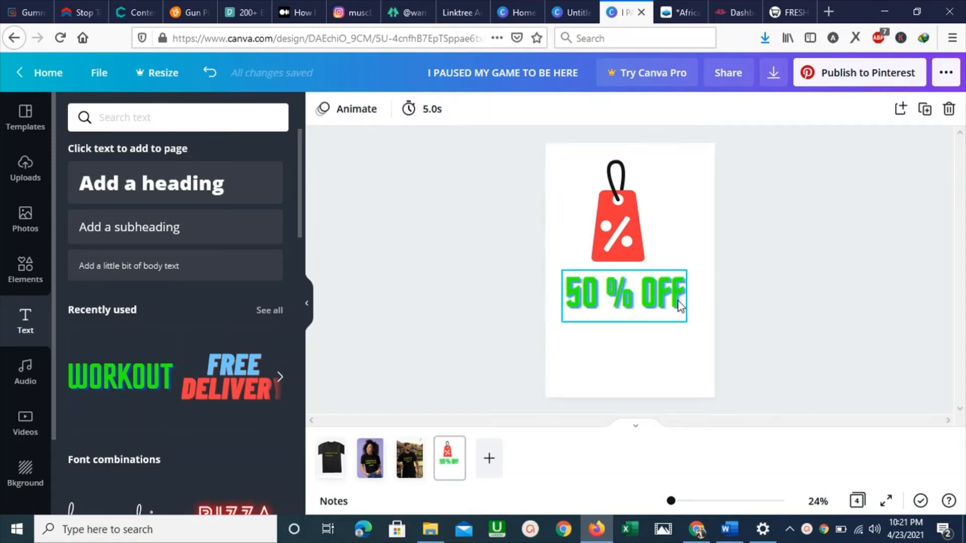
# - Set the fourth page's timing to 1.0 seconds
pyautogui.click(410, 118)
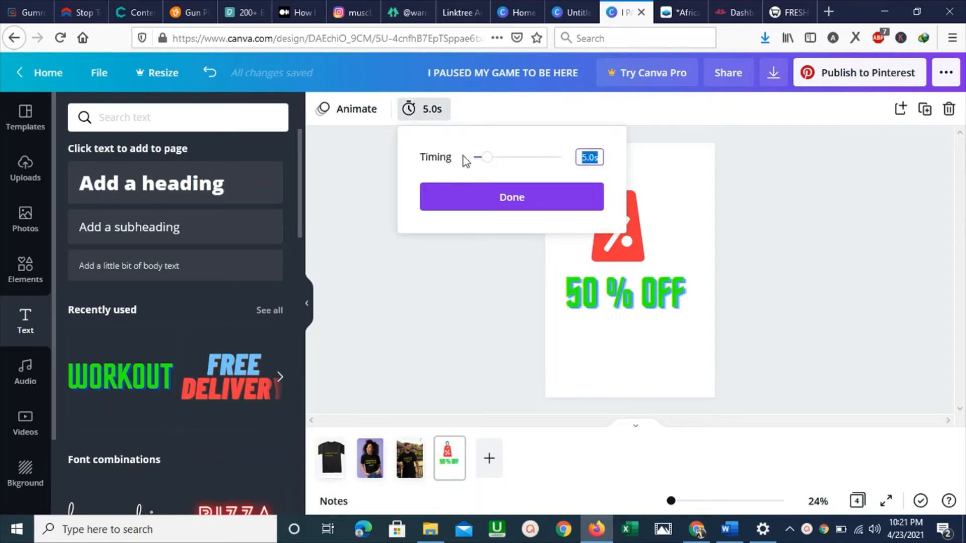
pyautogui.moveTo(490, 166); pyautogui.dragTo(474, 169)
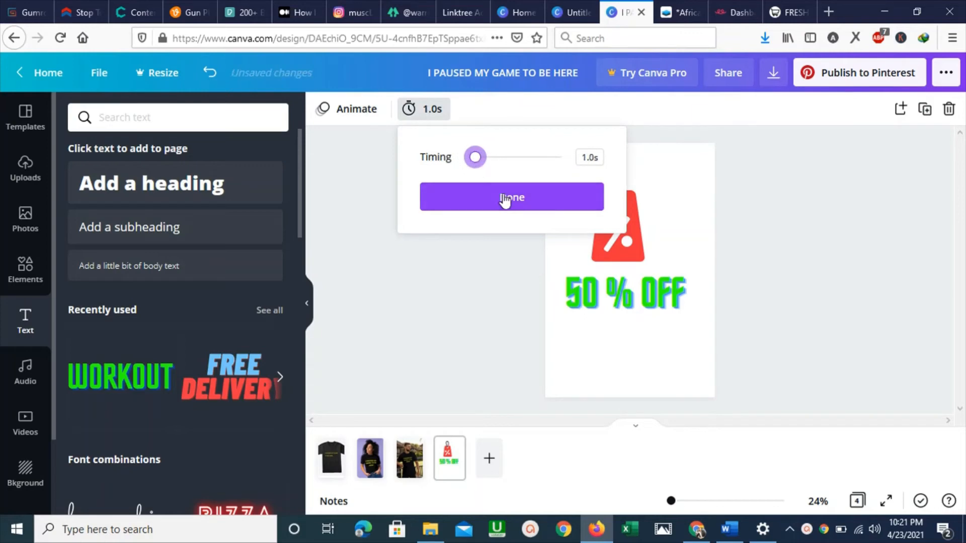
pyautogui.click(502, 197)
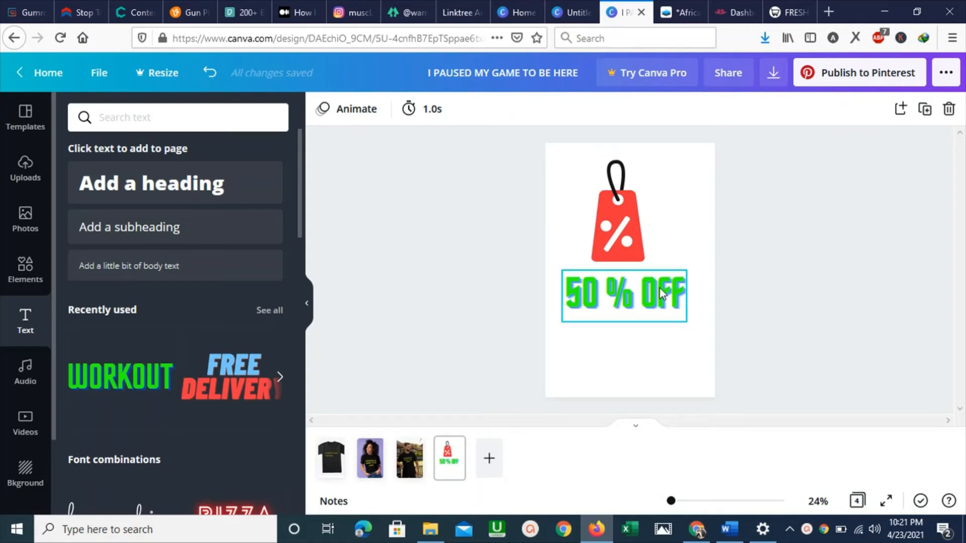
# - Check all four pages and download the whole design as an MP4 Video
pyautogui.click(336, 466)
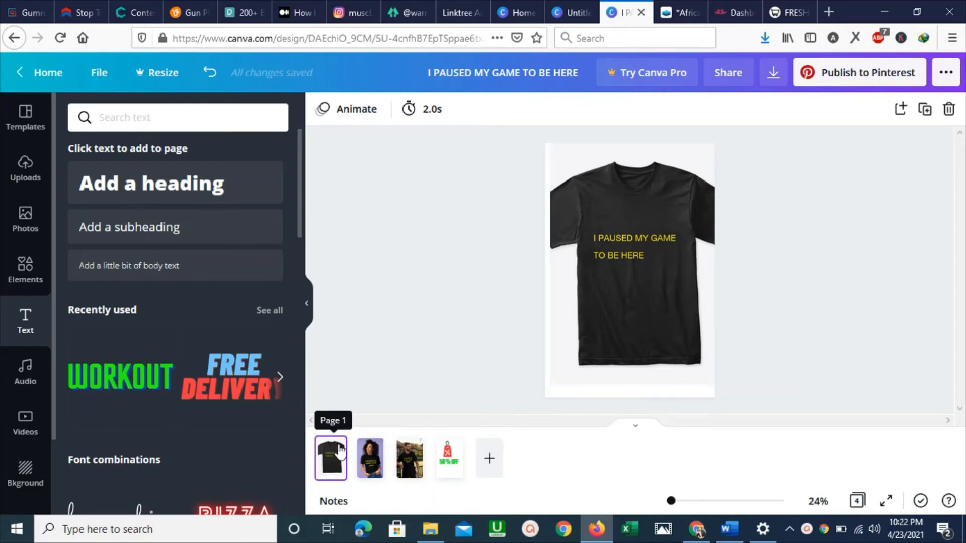
pyautogui.click(369, 453)
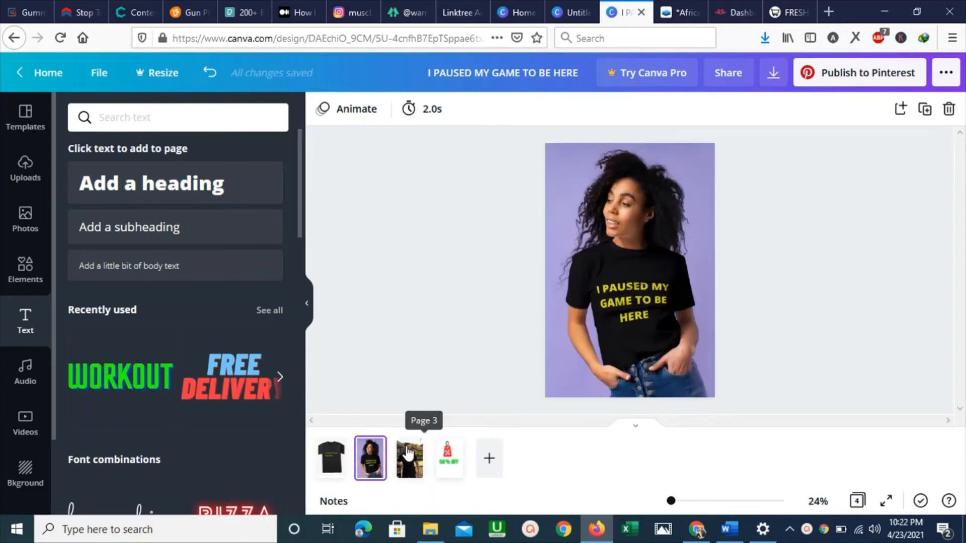
pyautogui.click(407, 454)
pyautogui.click(447, 455)
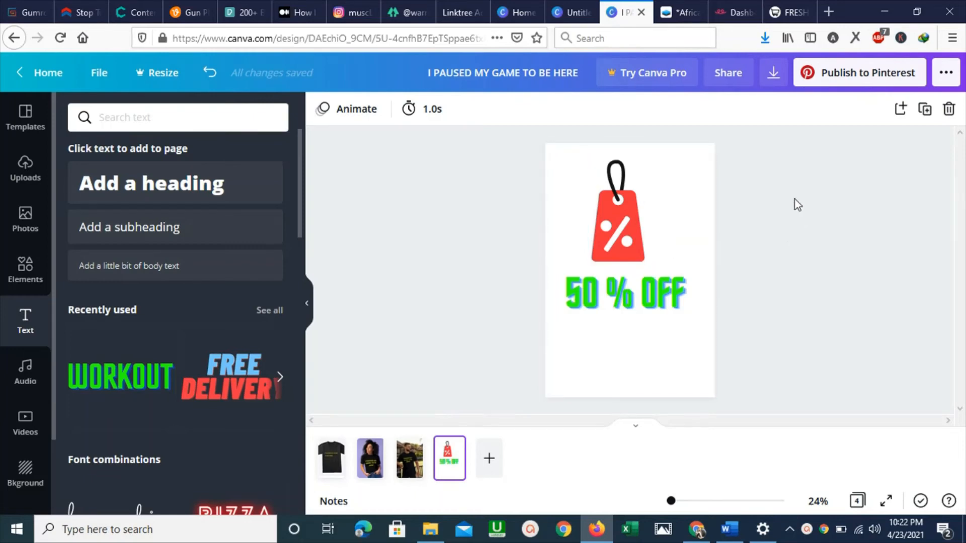
pyautogui.click(766, 75)
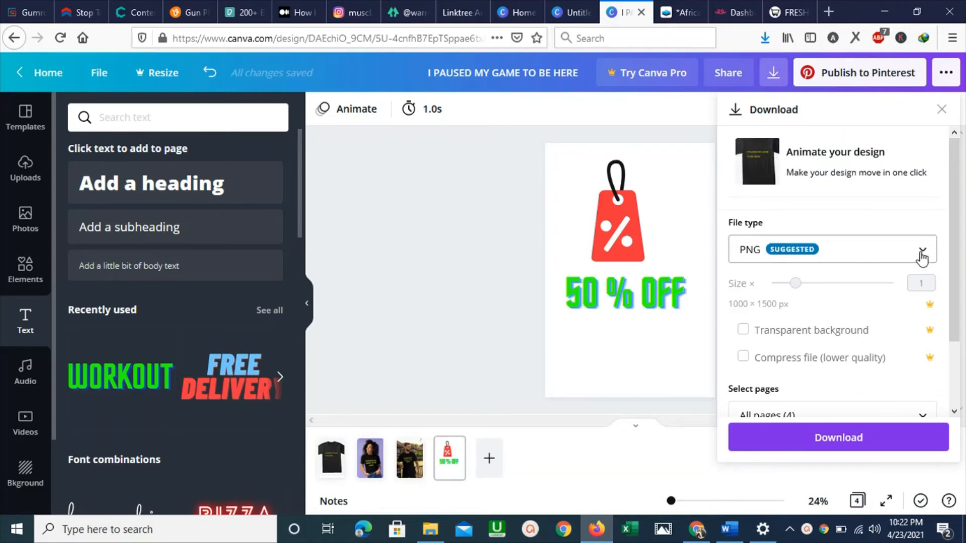
pyautogui.click(921, 256)
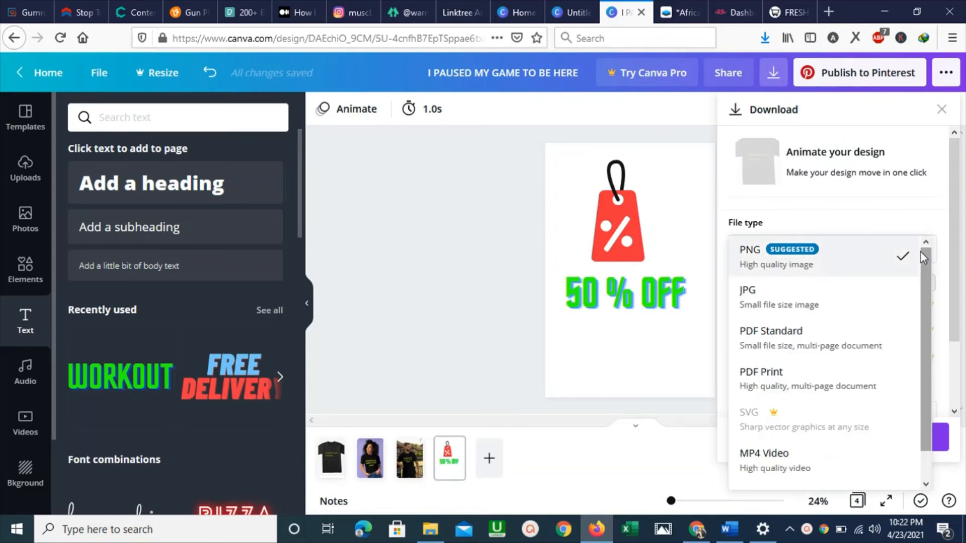
pyautogui.click(761, 458)
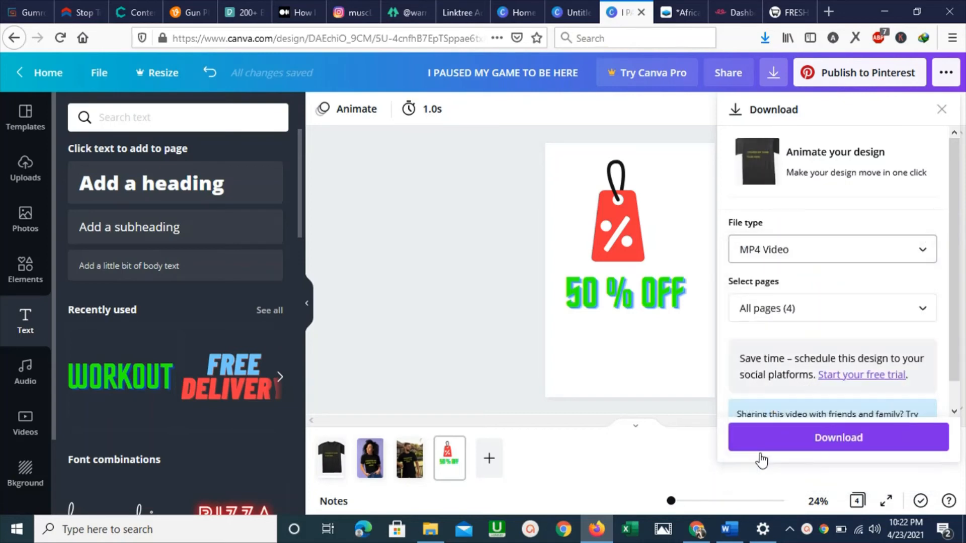
pyautogui.click(823, 439)
pyautogui.click(794, 202)
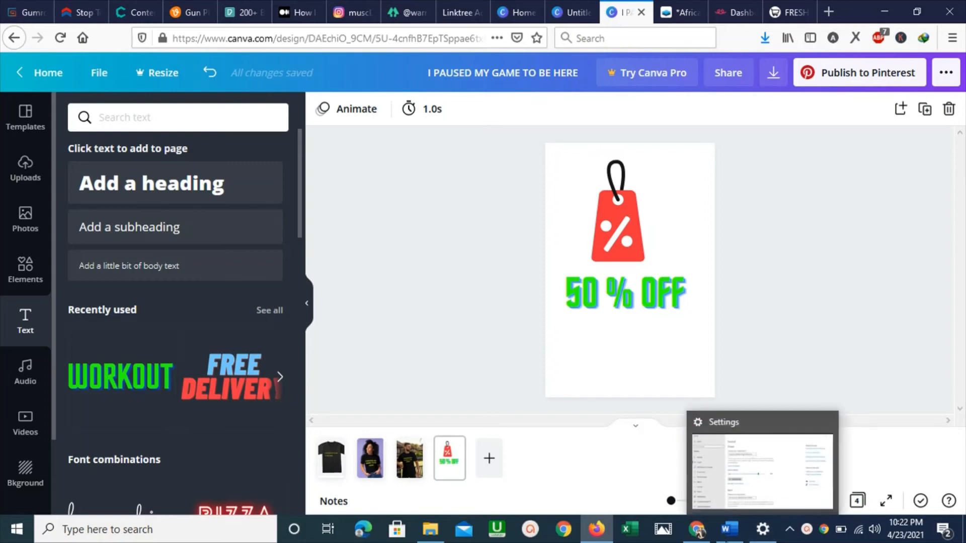
# - Switch to Pinterest in Google Chrome and start creating a new Pin
pyautogui.moveTo(698, 532)
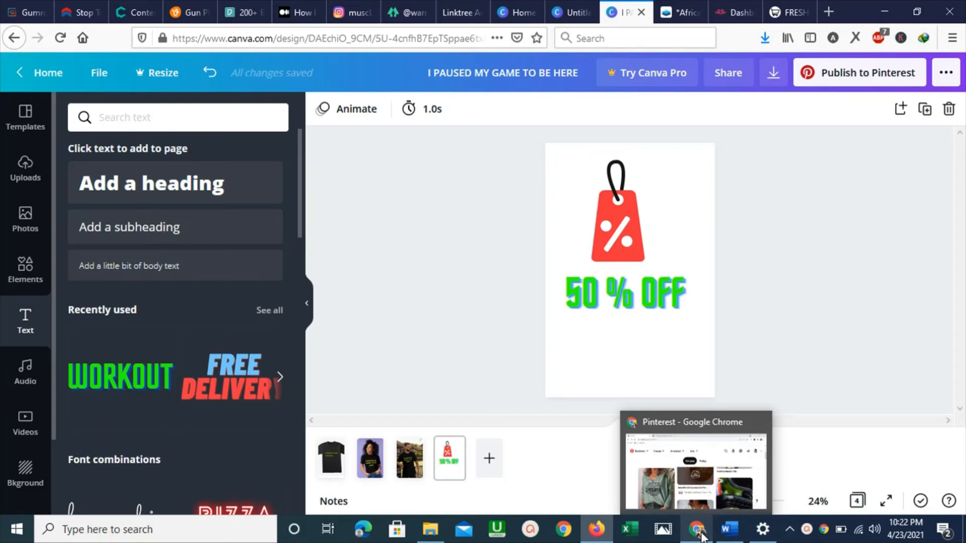
pyautogui.click(701, 535)
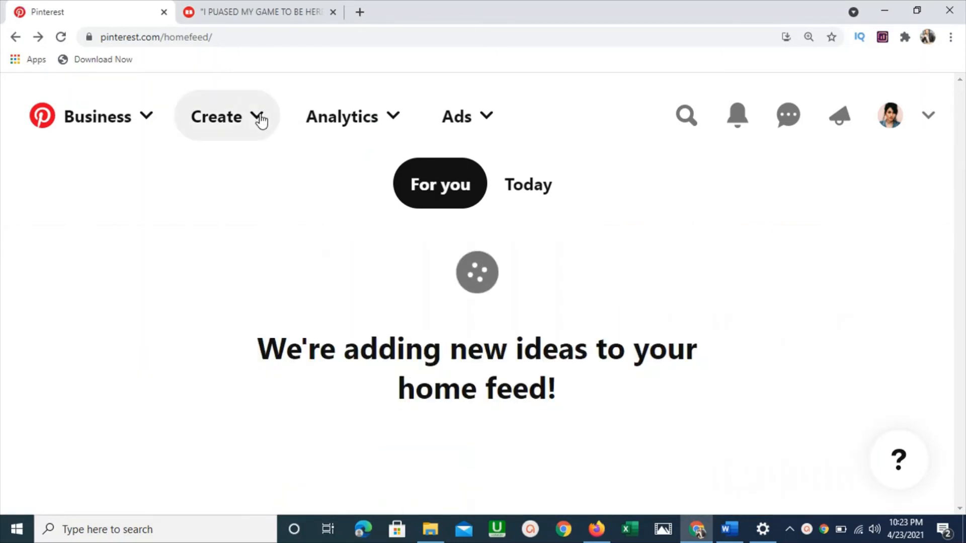
pyautogui.click(260, 121)
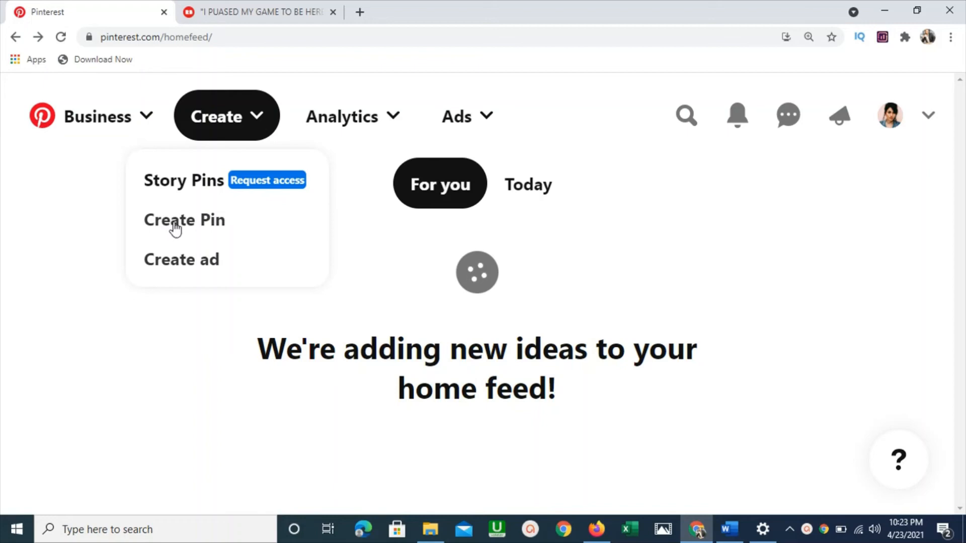
pyautogui.click(174, 229)
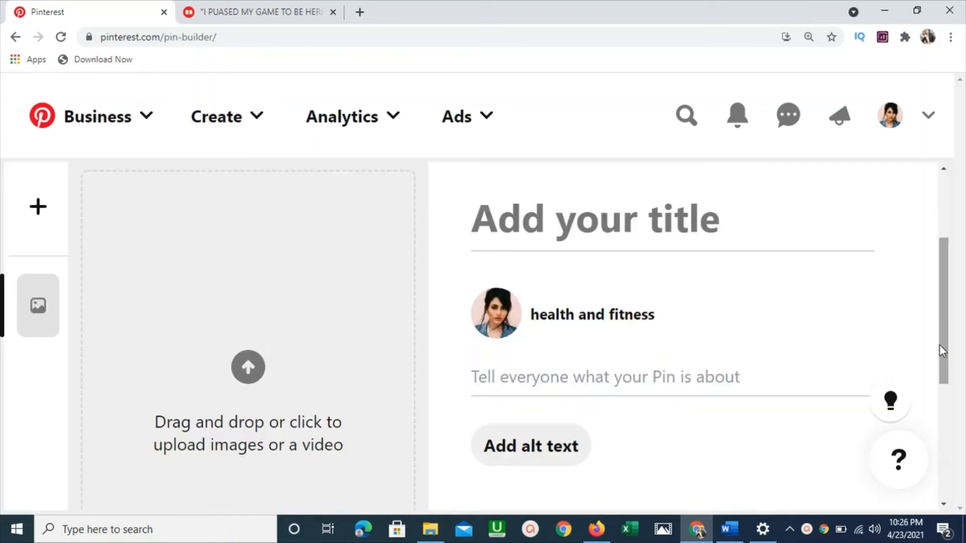
# - Upload the "I PAUSED MY GAME TO BE HERE" MP4 file from Downloads to the Pin
pyautogui.scroll(-1, 942, 351)
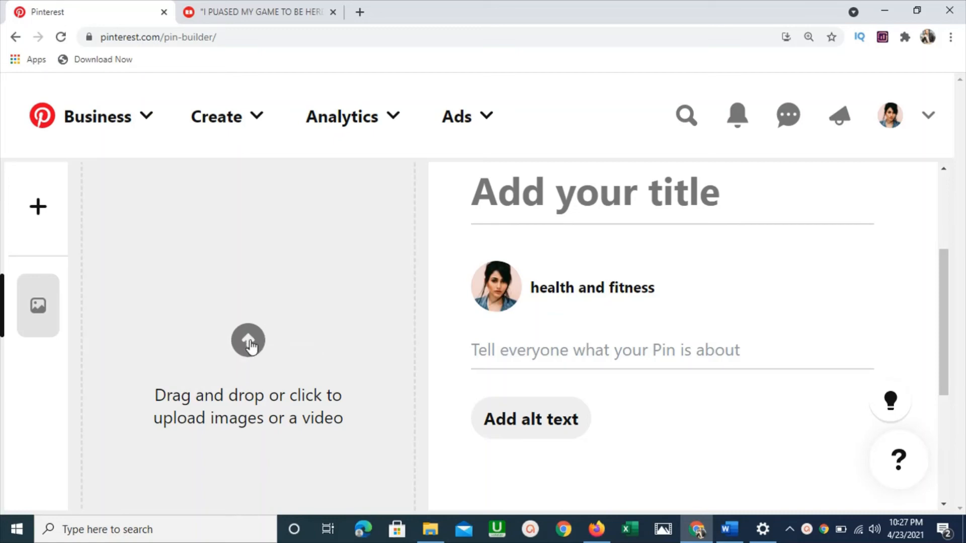
pyautogui.click(250, 345)
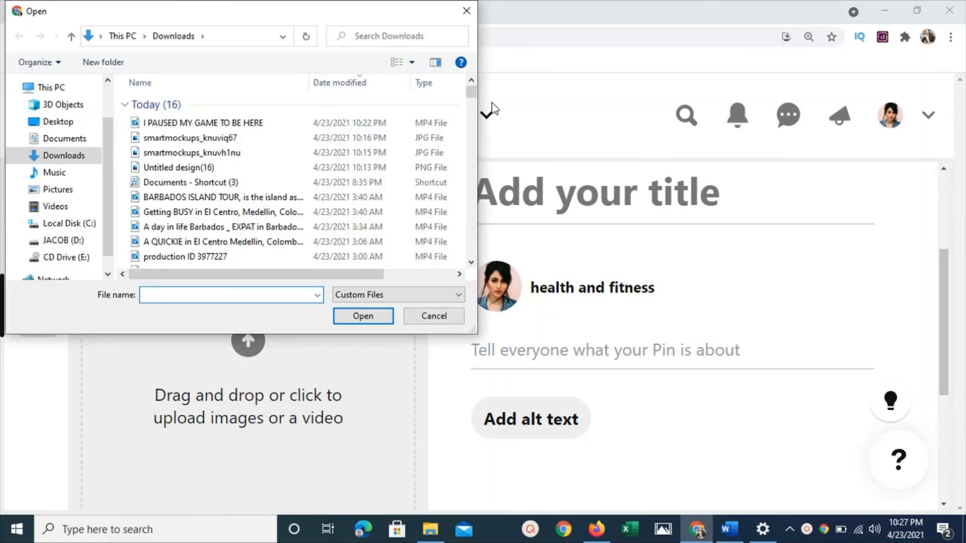
pyautogui.click(409, 124)
pyautogui.click(354, 316)
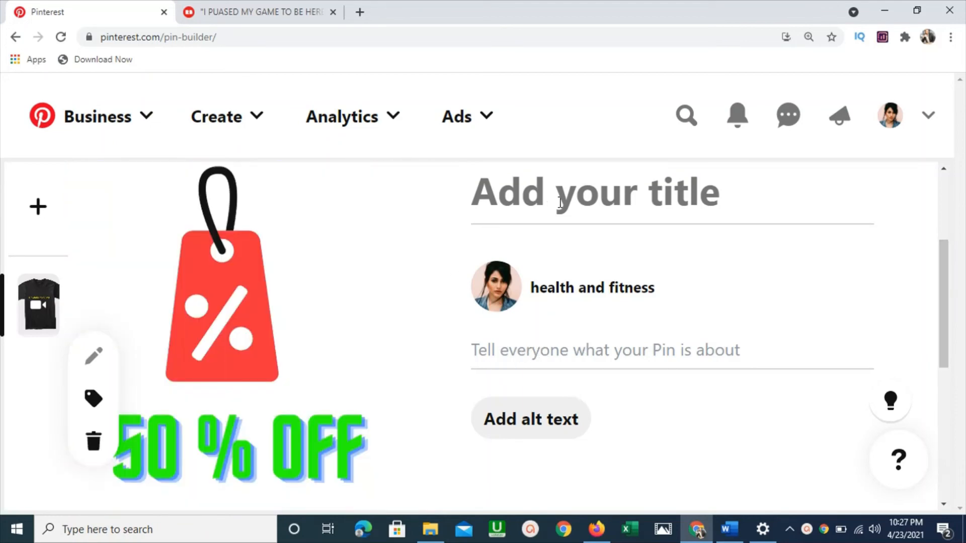
# - Switch to the T-shirt's store listing in Firefox and copy the product title "I PAUSED MY GAME TO BE HERE ESSENTIAL"
pyautogui.click(597, 529)
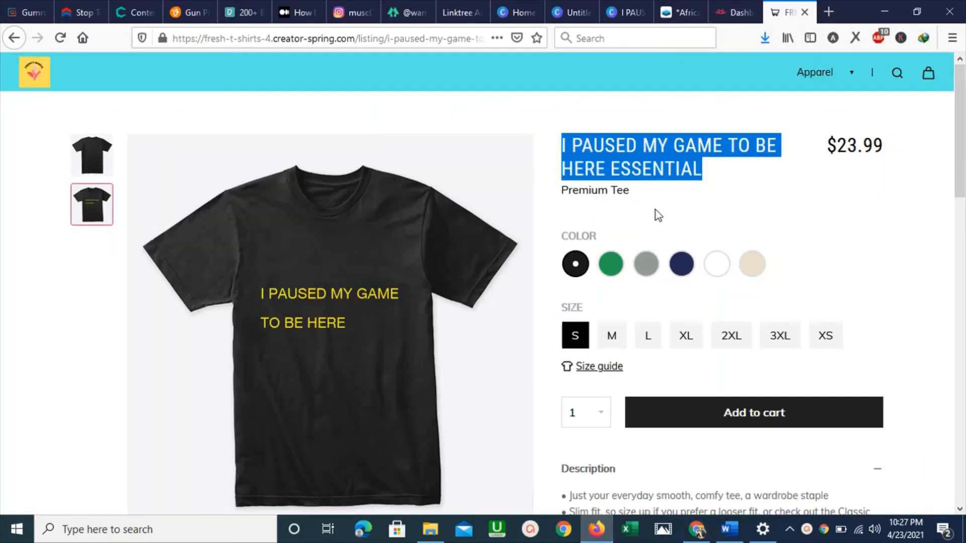
pyautogui.click(755, 197)
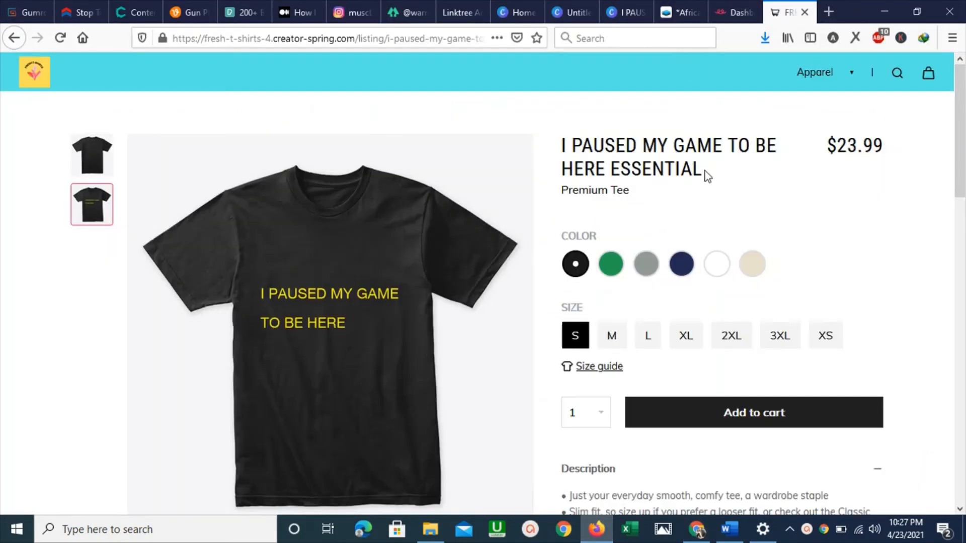
pyautogui.moveTo(704, 173); pyautogui.dragTo(562, 146)
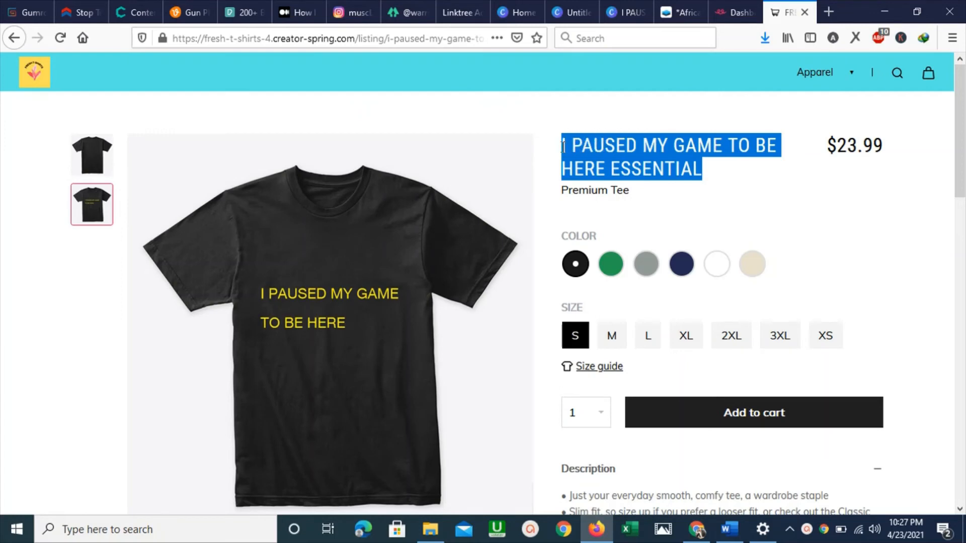
pyautogui.rightClick(590, 151)
pyautogui.click(607, 164)
# - Return to the Pinterest Pin builder in Chrome and paste the copied product title as the Pin's title
pyautogui.click(696, 529)
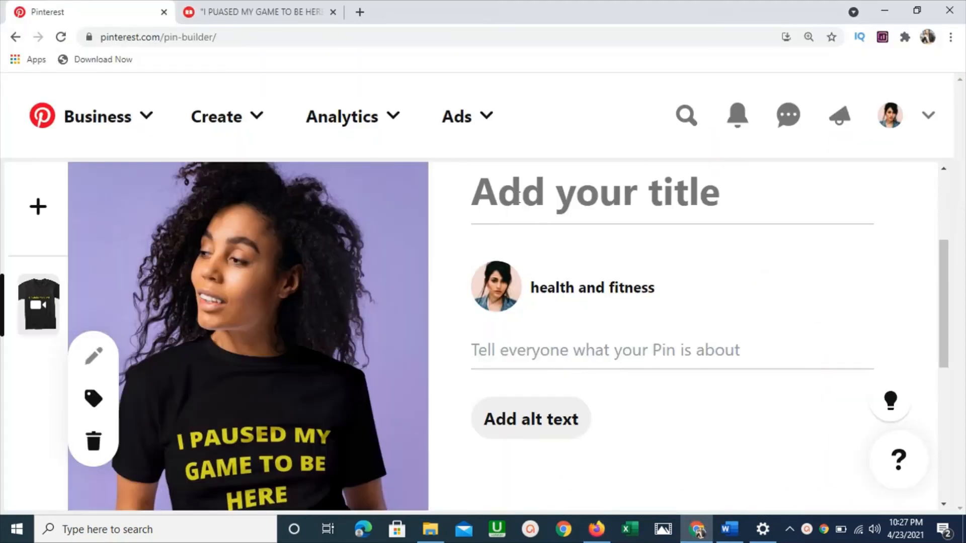
pyautogui.rightClick(521, 197)
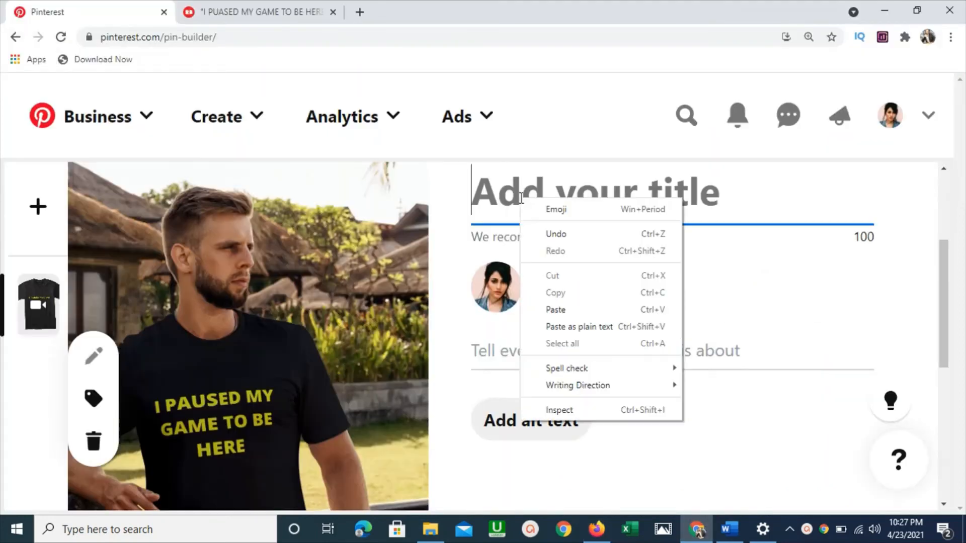
pyautogui.click(556, 309)
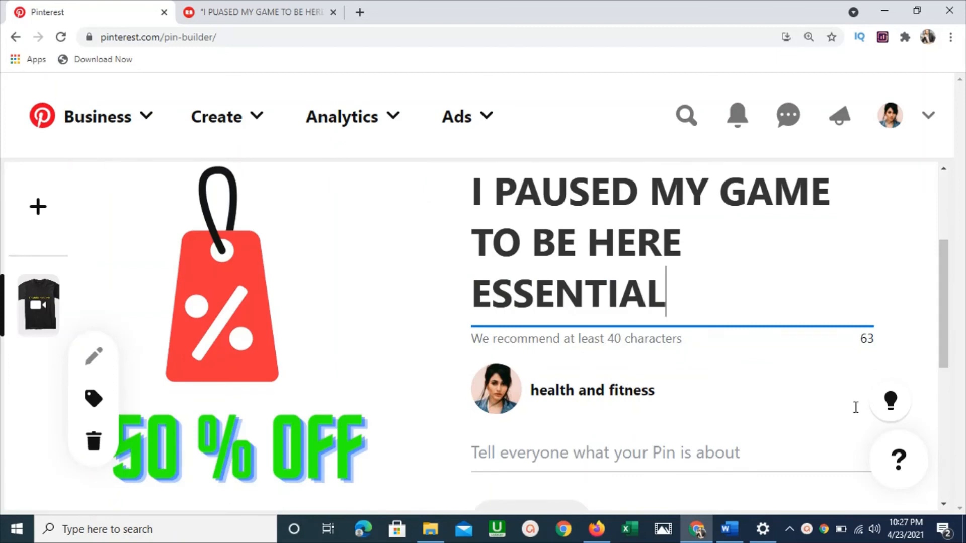
# - Switch to the "YouTube make money 24" document in Word and copy the bulleted T-shirt description
pyautogui.moveTo(943, 364); pyautogui.dragTo(937, 393)
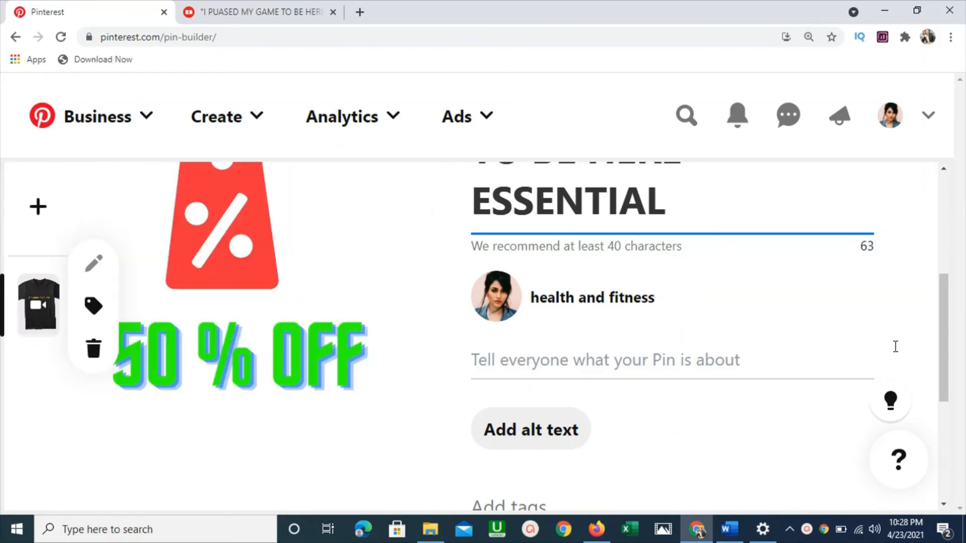
pyautogui.moveTo(942, 367); pyautogui.dragTo(945, 380)
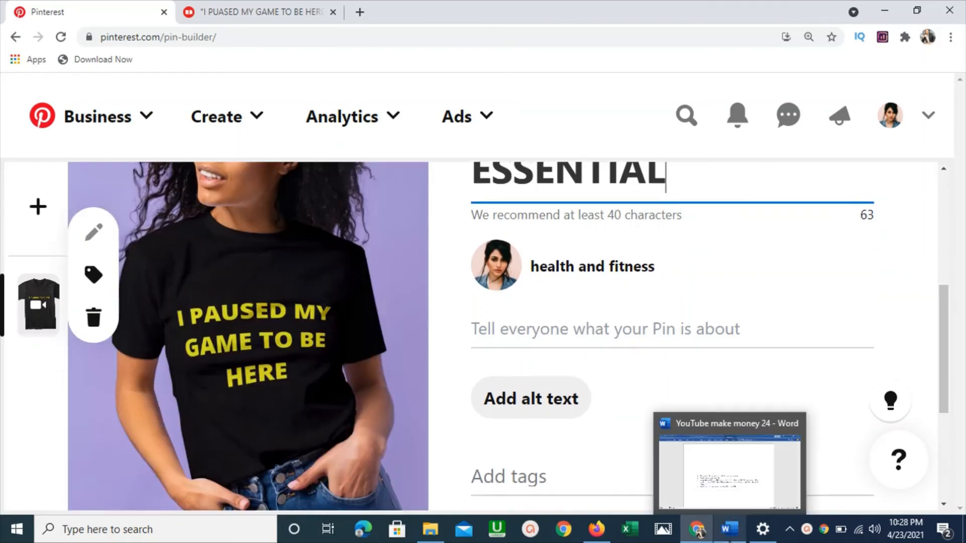
pyautogui.click(729, 529)
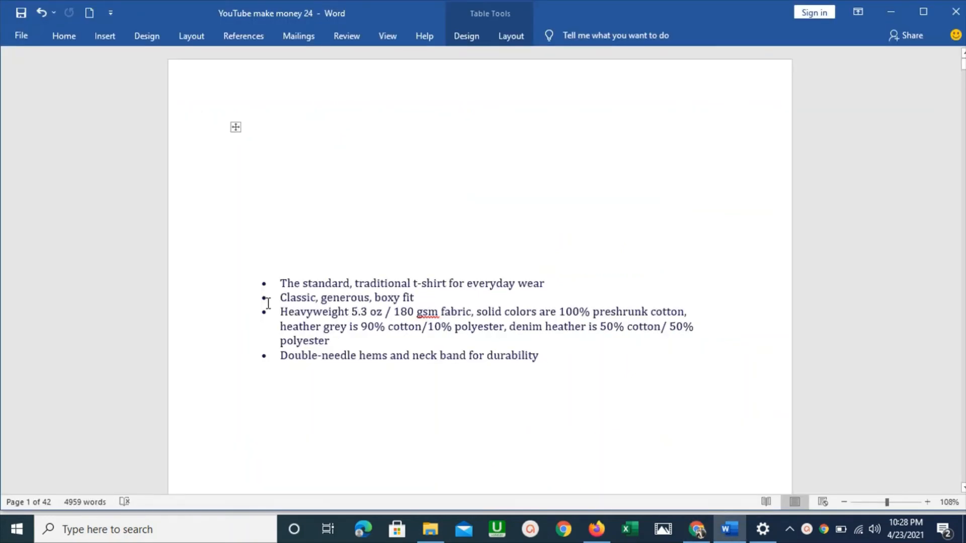
pyautogui.hotkey('ctrl', 'a')
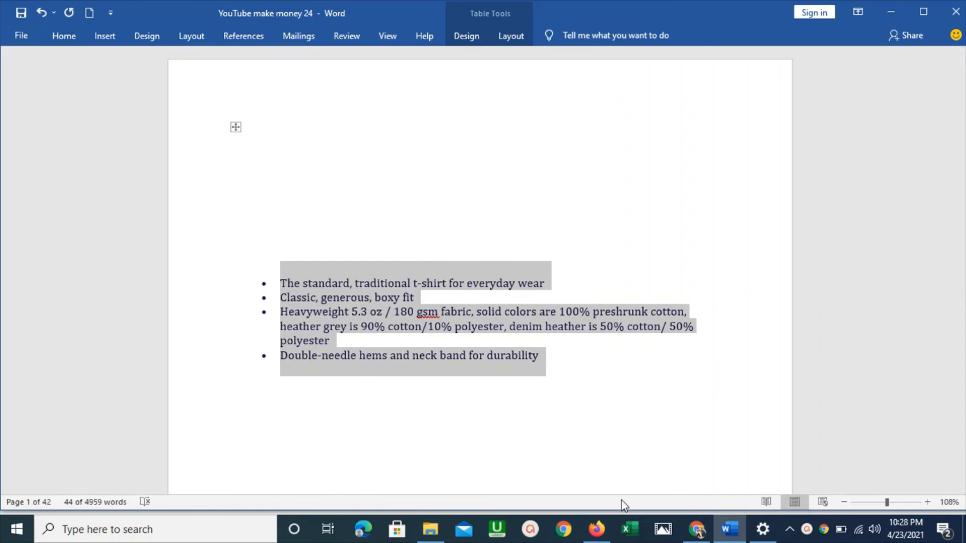
# - Return to the Pin builder in Chrome and paste the copied T-shirt description as the Pin's description
pyautogui.click(695, 533)
pyautogui.click(545, 328)
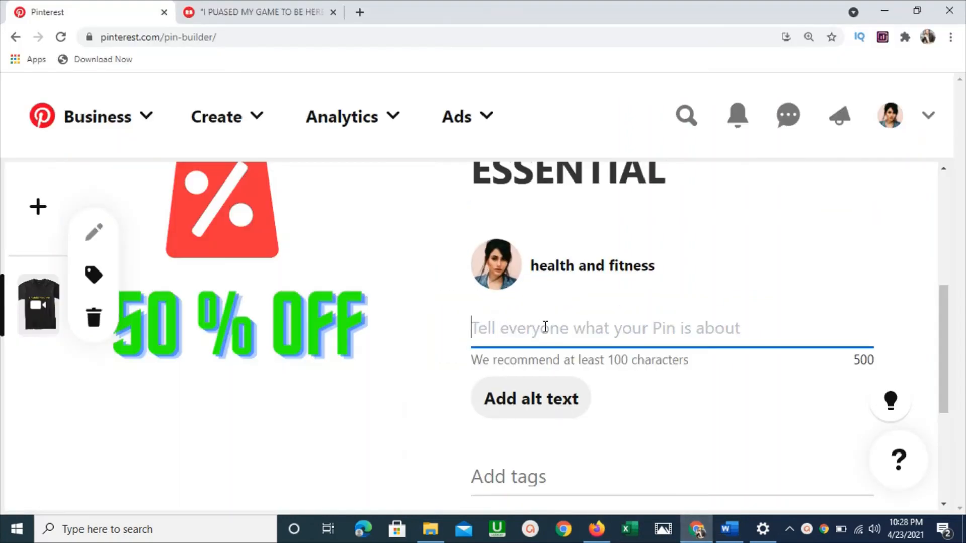
pyautogui.rightClick(545, 327)
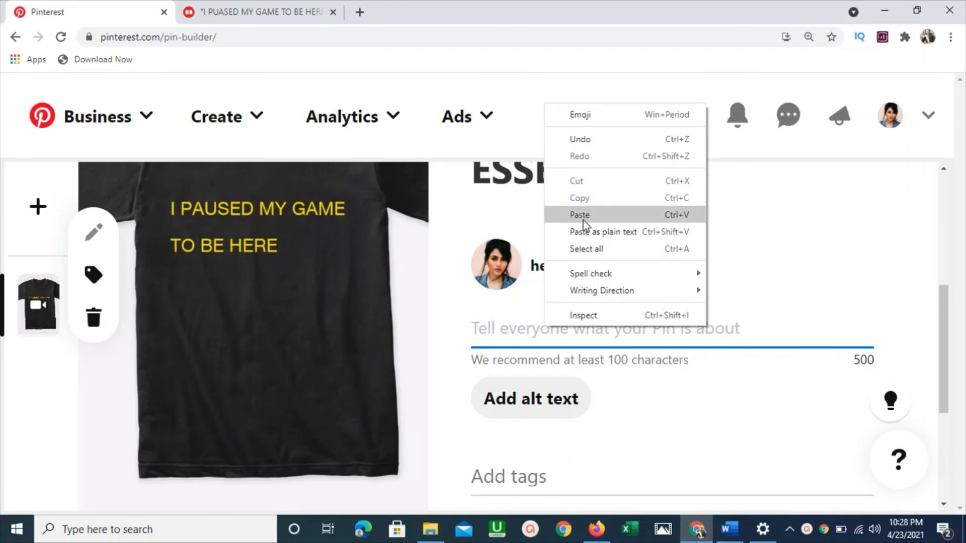
pyautogui.click(584, 221)
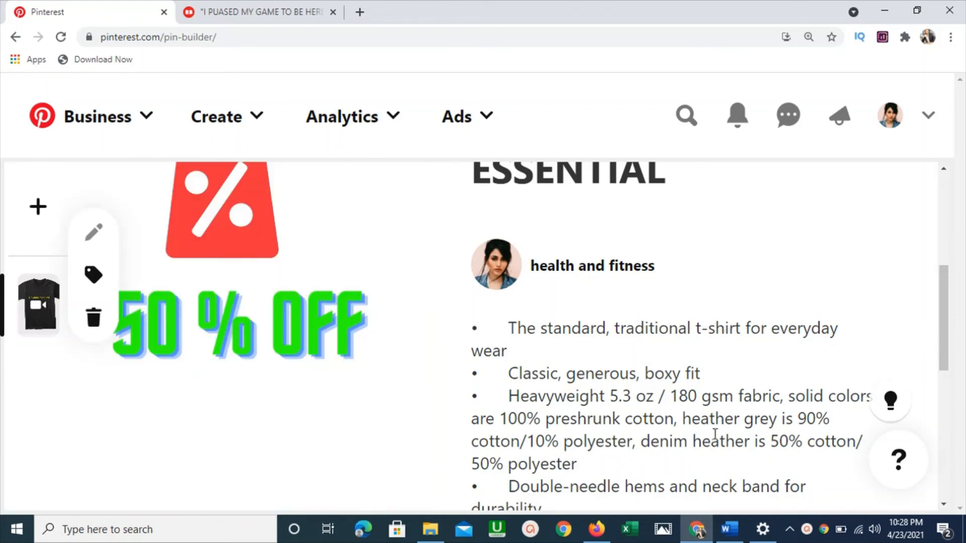
# - Search the Pin's tags for "T-SHIRT" and add the suggested Women's Fashion tag "T Shirt Dress"
pyautogui.moveTo(940, 350); pyautogui.dragTo(939, 378)
pyautogui.scroll(-1, 719, 407)
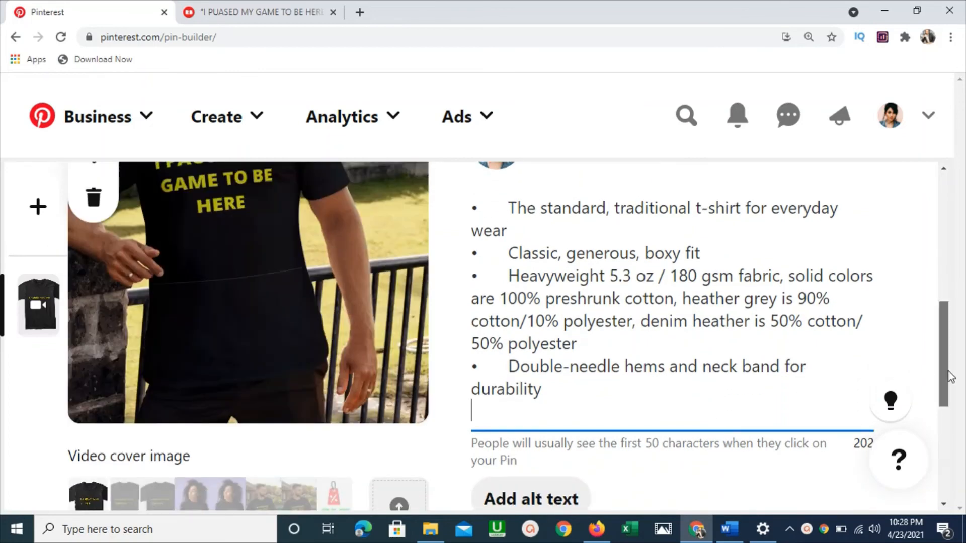
pyautogui.moveTo(949, 376); pyautogui.dragTo(936, 427)
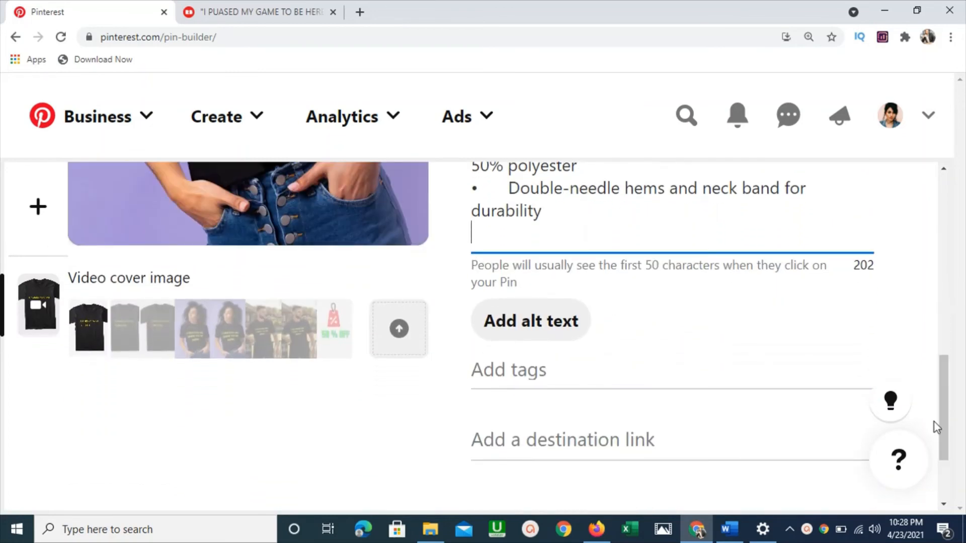
pyautogui.click(537, 368)
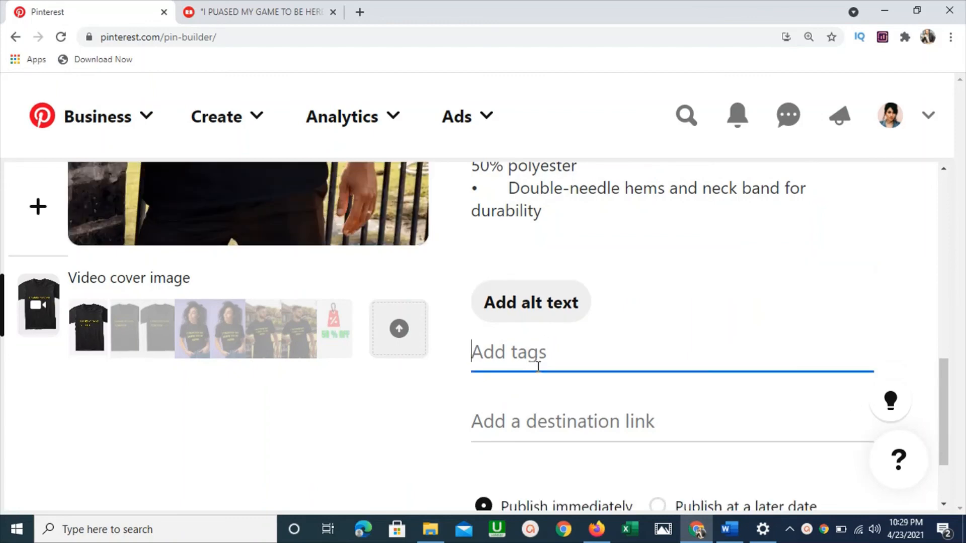
pyautogui.write('T')
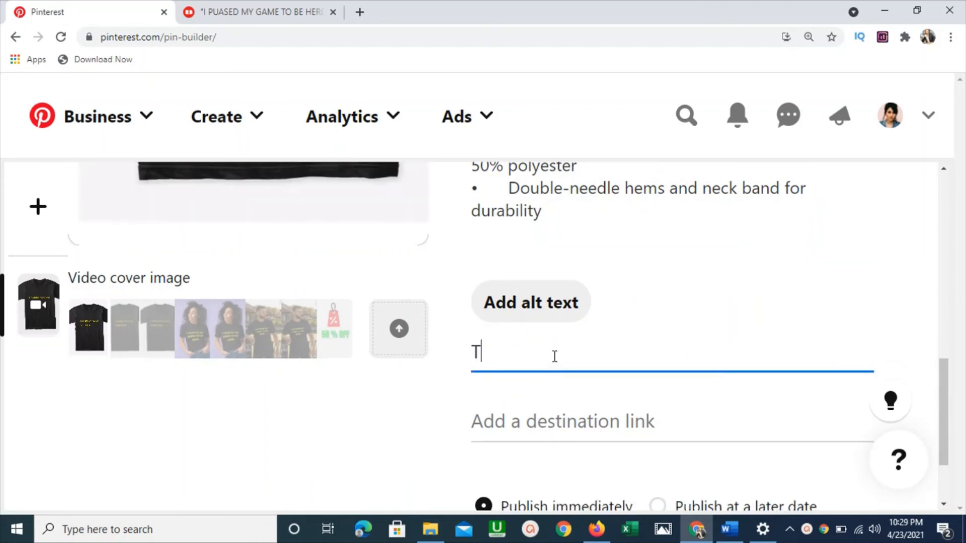
pyautogui.write(' S')
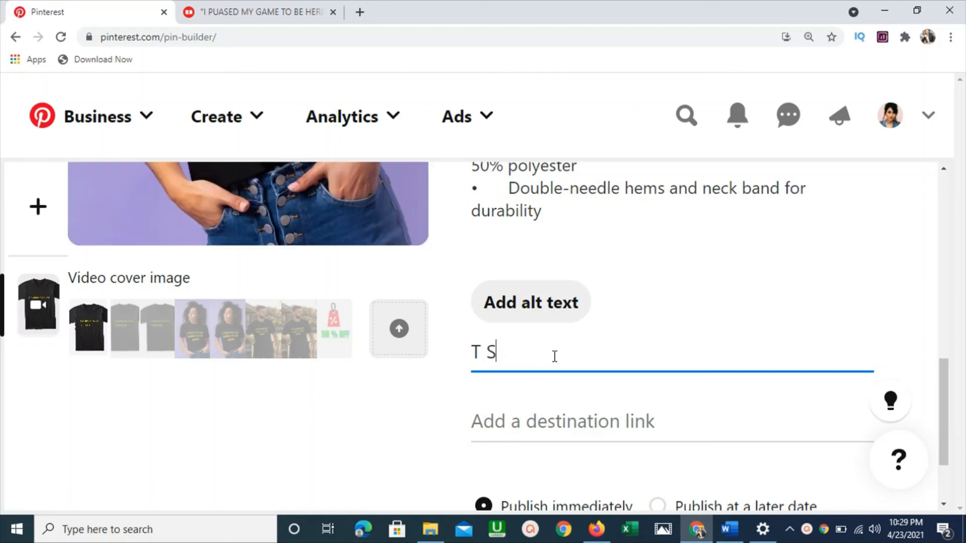
pyautogui.press('BackSpace')
pyautogui.press('BackSpace')
pyautogui.write('-SHIRT')
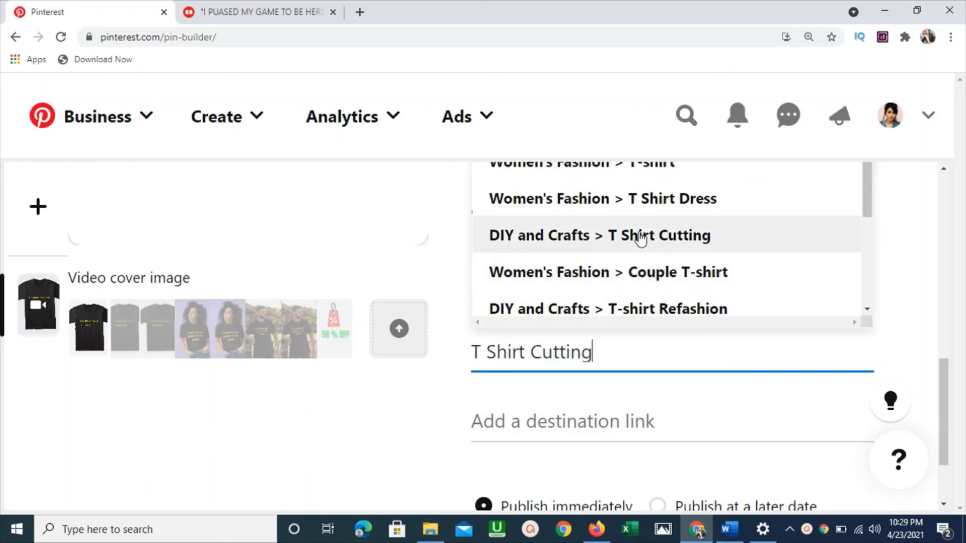
pyautogui.click(589, 206)
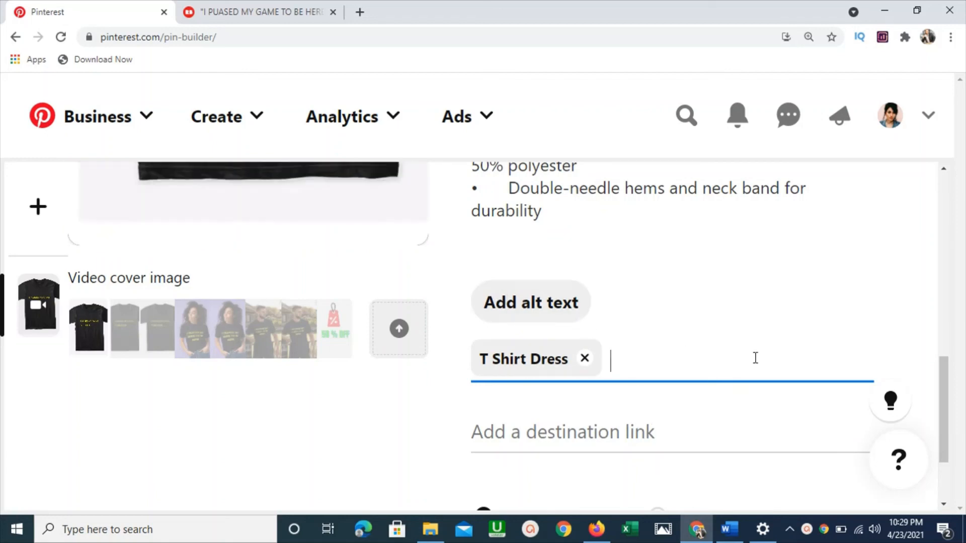
# - Switch to the T-shirt's store listing in Firefox and copy the page's full web address
pyautogui.moveTo(945, 385); pyautogui.dragTo(946, 406)
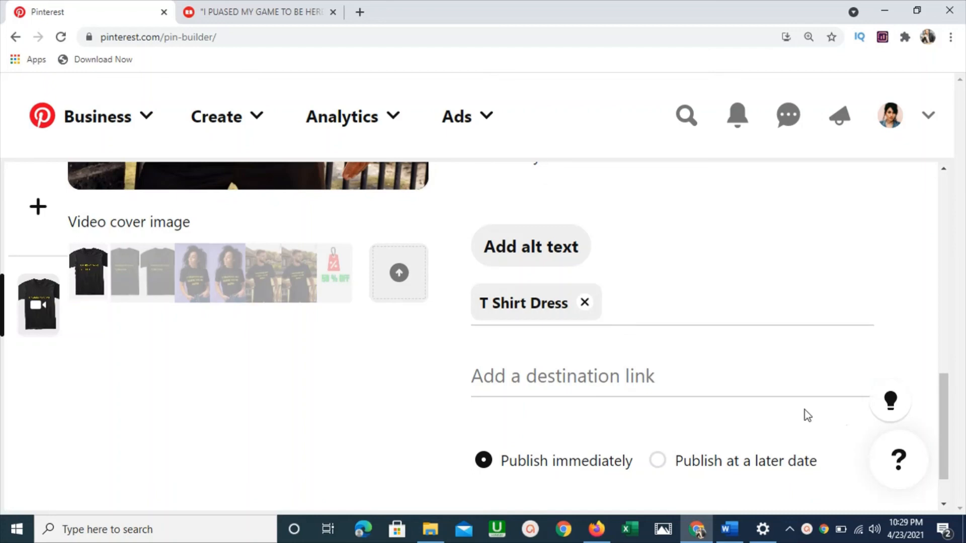
pyautogui.moveTo(944, 445); pyautogui.dragTo(944, 455)
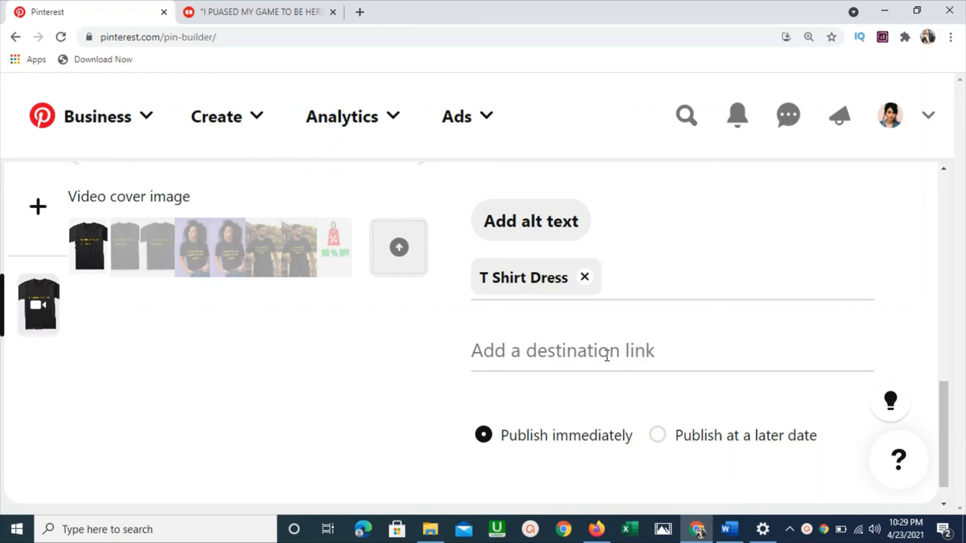
pyautogui.click(635, 351)
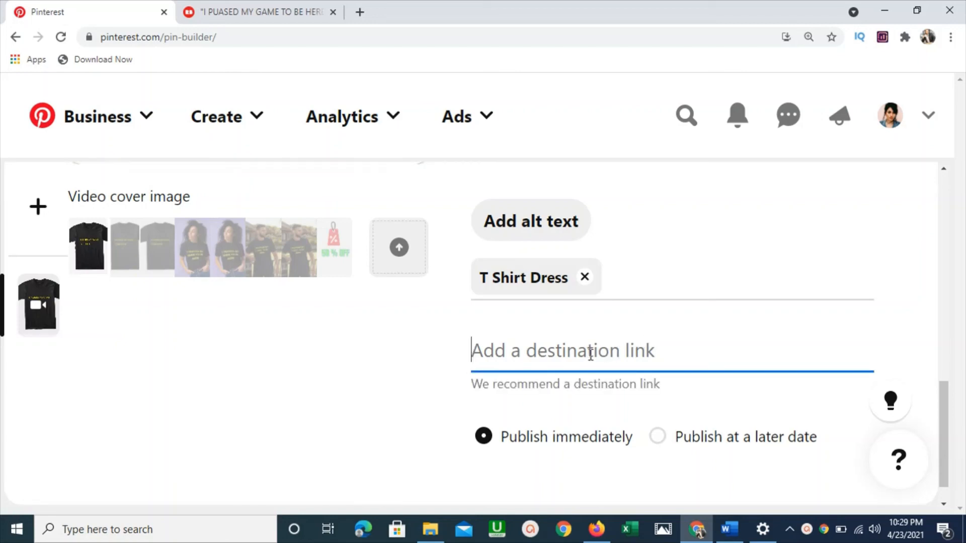
pyautogui.hotkey('alt', 'Tab')
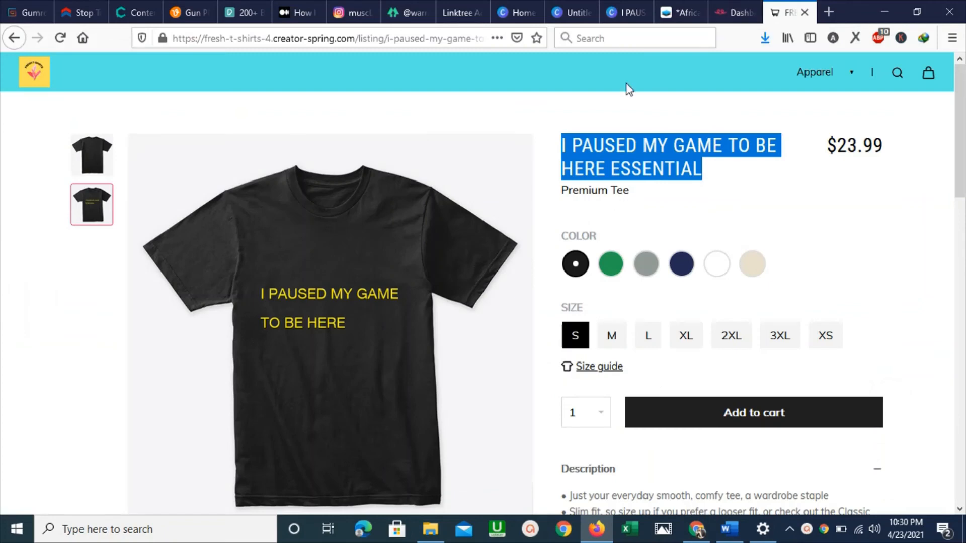
pyautogui.click(463, 38)
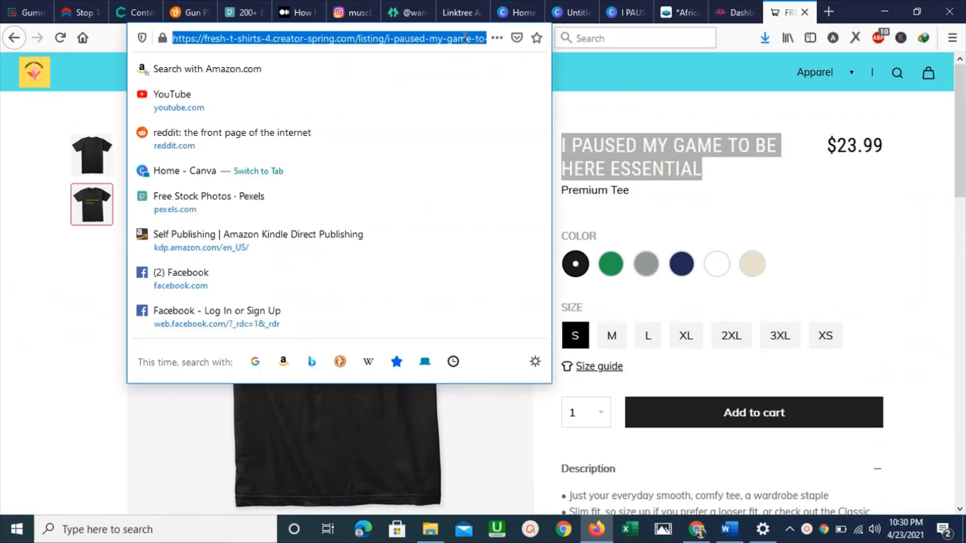
pyautogui.rightClick(464, 38)
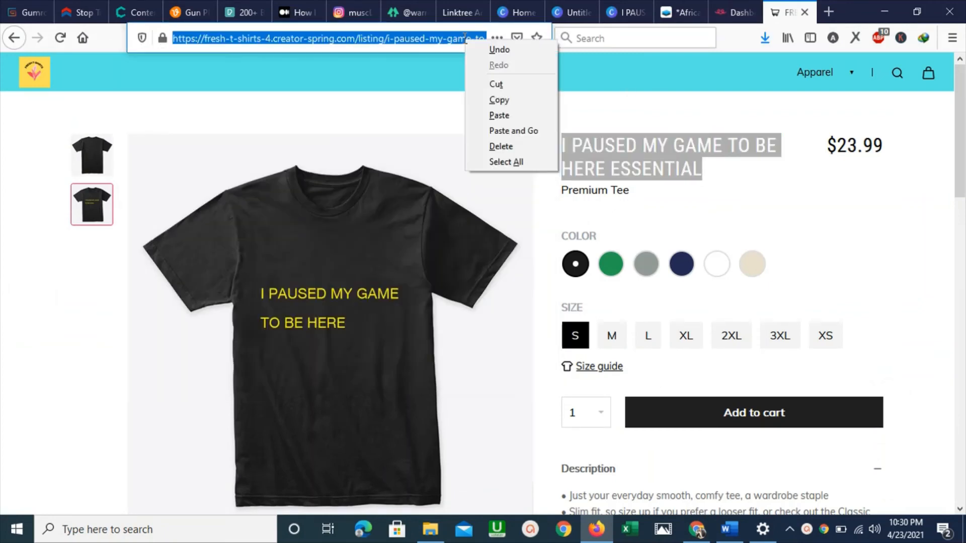
pyautogui.click(484, 98)
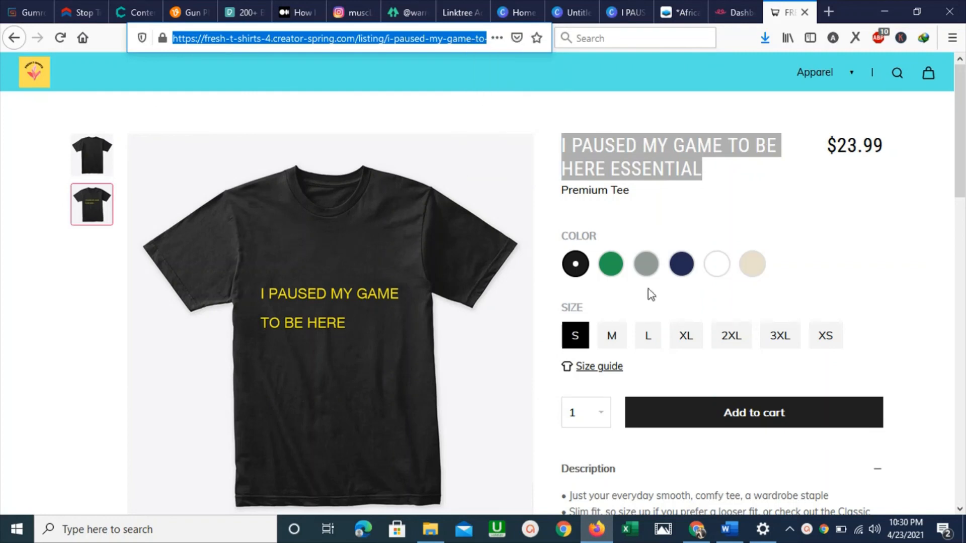
# - Return to the Pin builder in Chrome and paste the copied listing address as the Pin's destination link
pyautogui.click(697, 529)
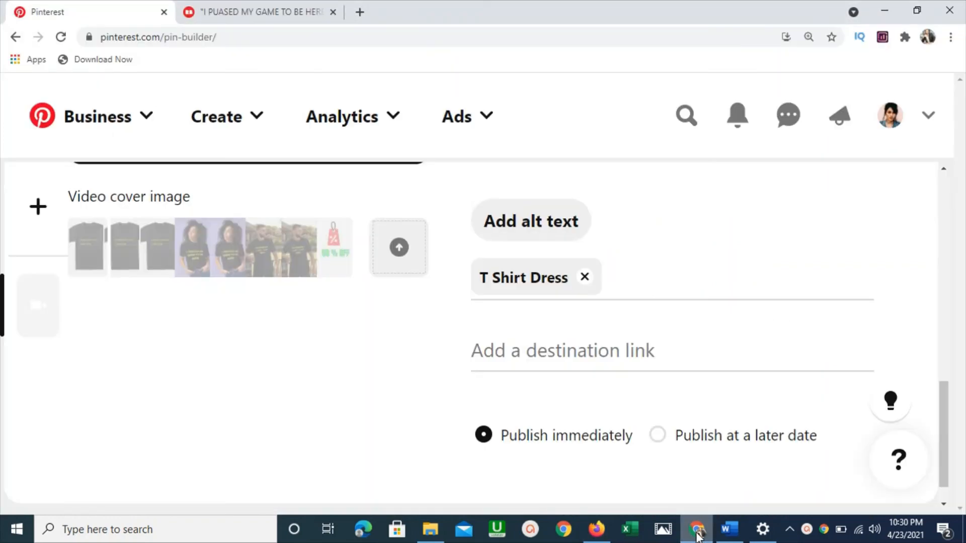
pyautogui.click(543, 352)
pyautogui.rightClick(543, 352)
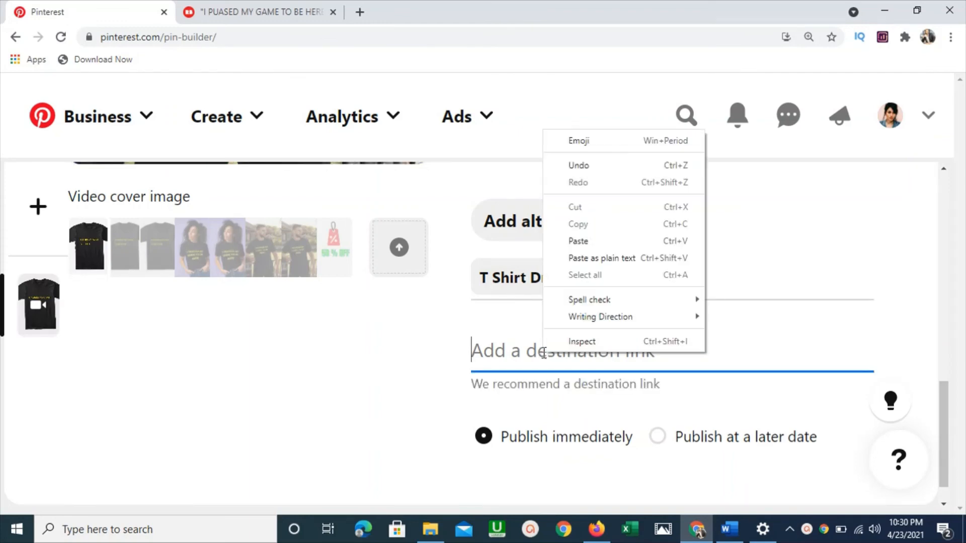
pyautogui.click(581, 239)
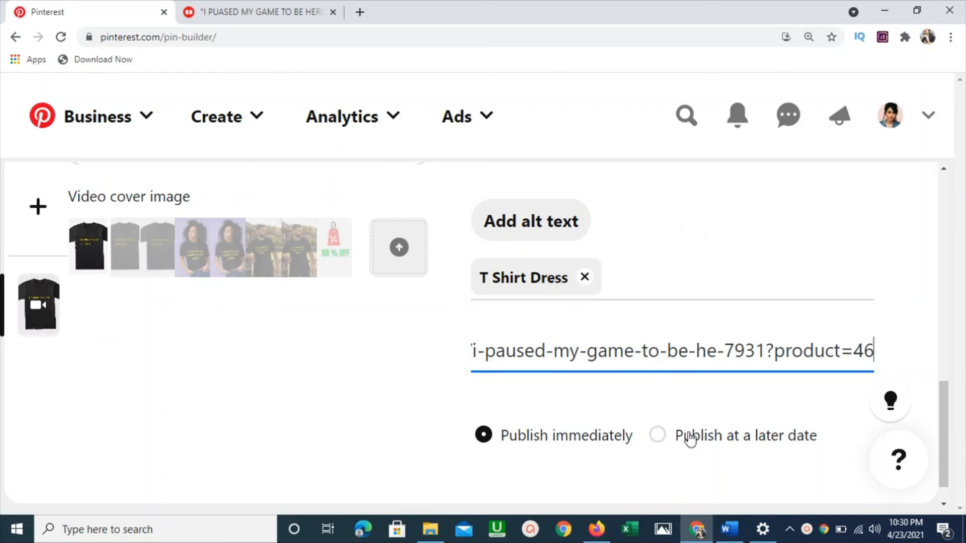
# - Choose the Fitness board for the Pin and publish the Pin to it immediately
pyautogui.moveTo(943, 416); pyautogui.dragTo(937, 448)
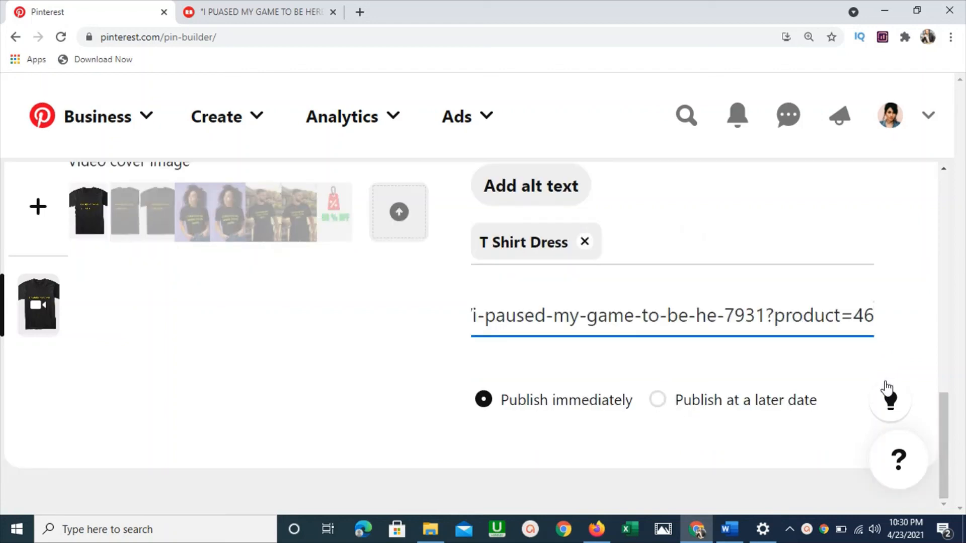
pyautogui.moveTo(941, 416); pyautogui.dragTo(928, 198)
pyautogui.click(789, 266)
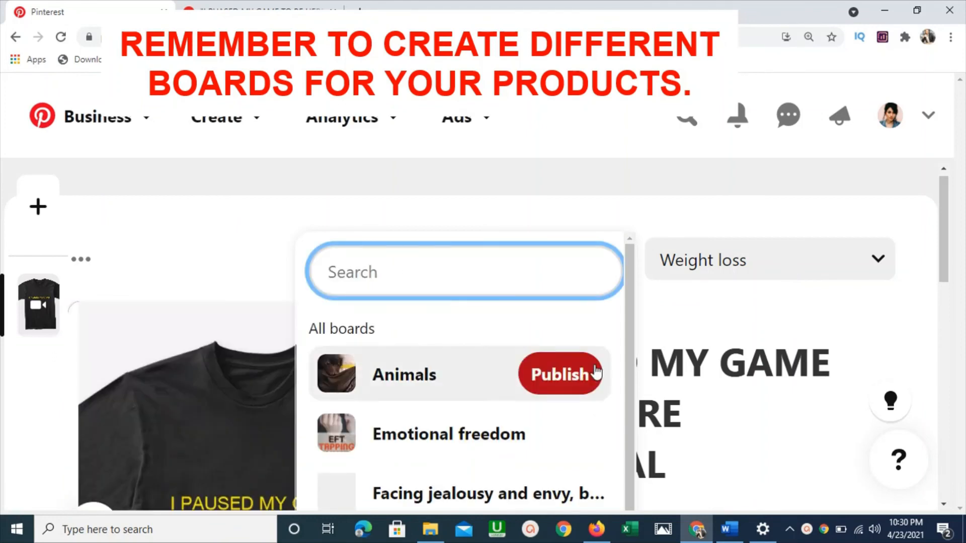
pyautogui.moveTo(632, 350); pyautogui.dragTo(626, 444)
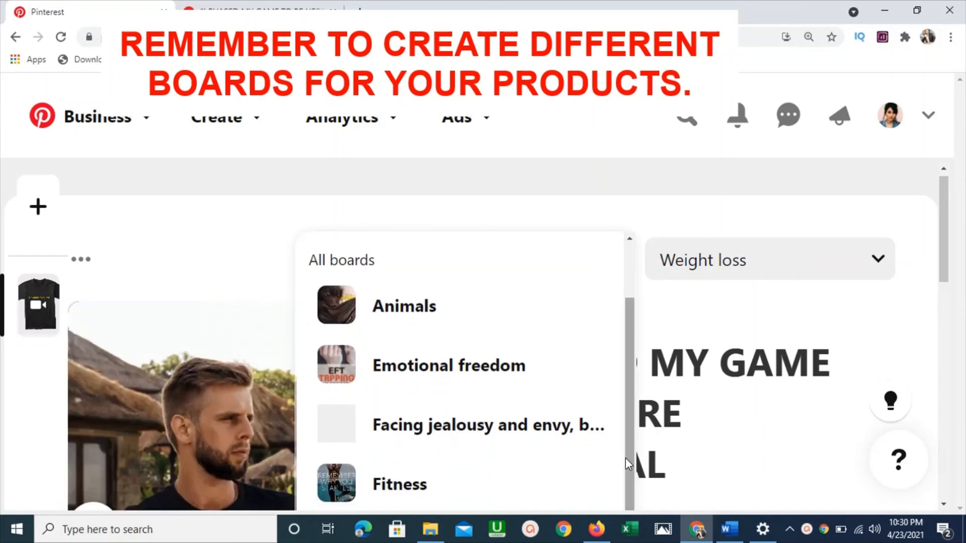
pyautogui.moveTo(425, 508)
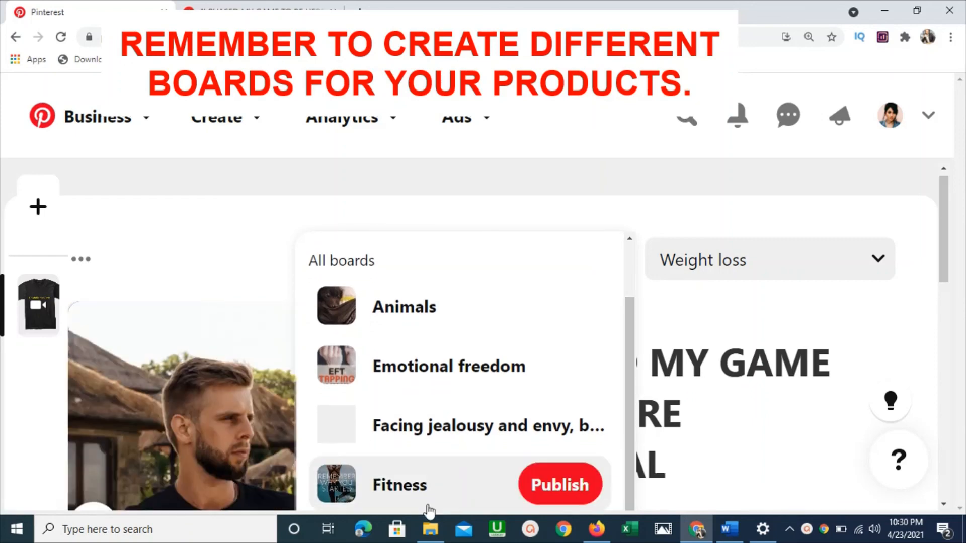
pyautogui.click(562, 485)
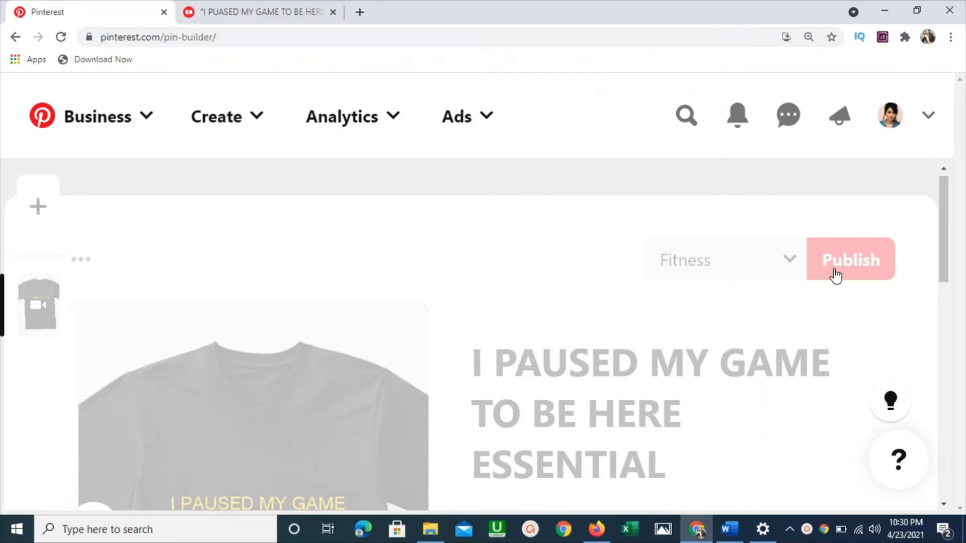